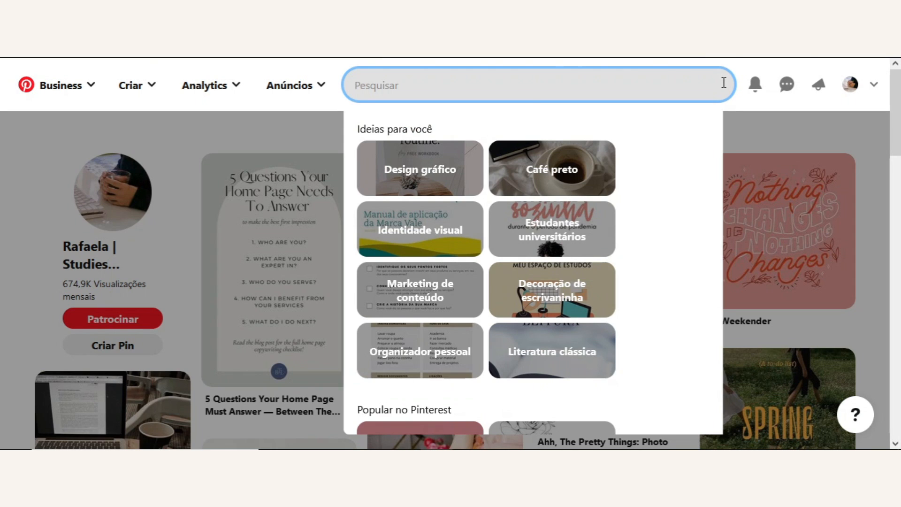
# Search Pinterest for "aesthetic notion".
pyautogui.write('aesthetic no')
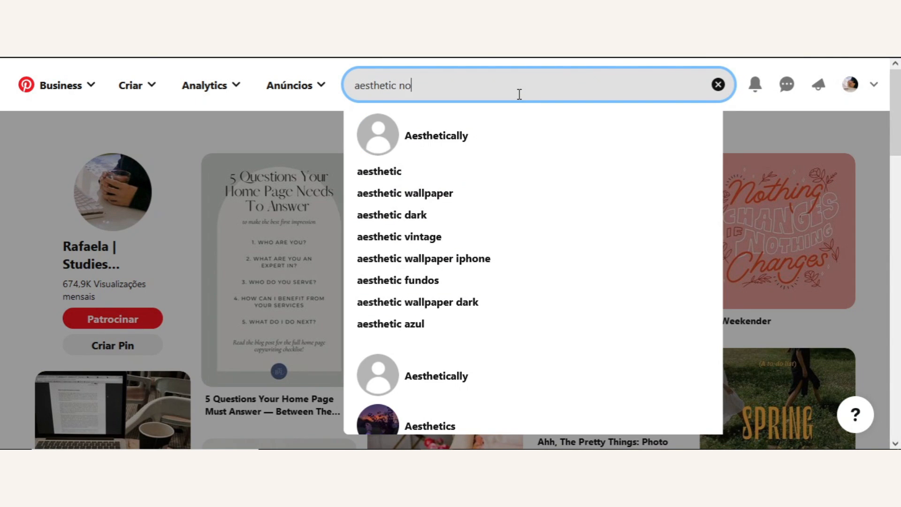
pyautogui.write('tion')
pyautogui.press('Return')
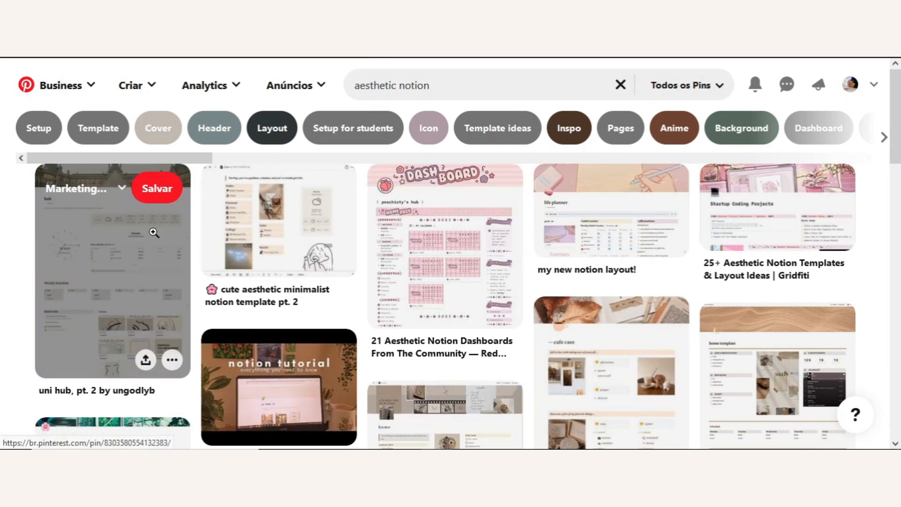
# View the "uni hub, pt. 2" pin from top to bottom for layout ideas and return to the results.
pyautogui.click(154, 232)
pyautogui.scroll(-2, 342, 225)
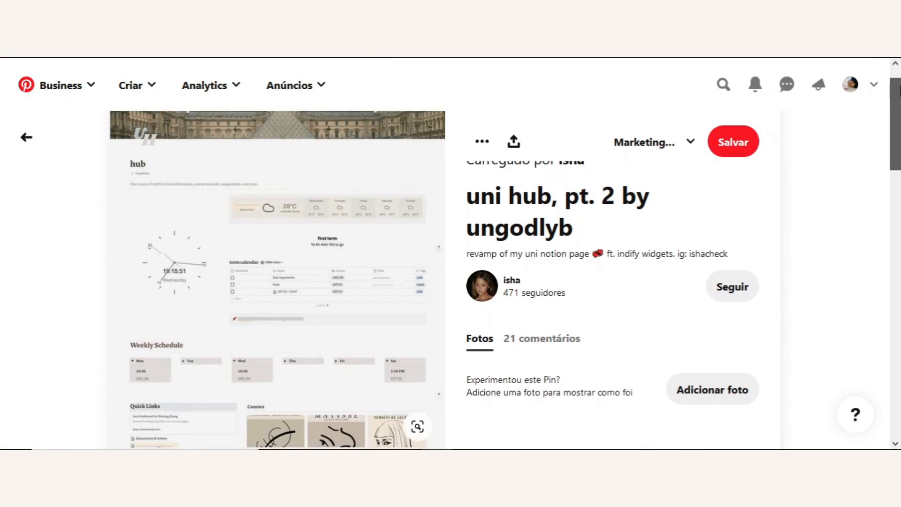
pyautogui.scroll(-3, 504, 259)
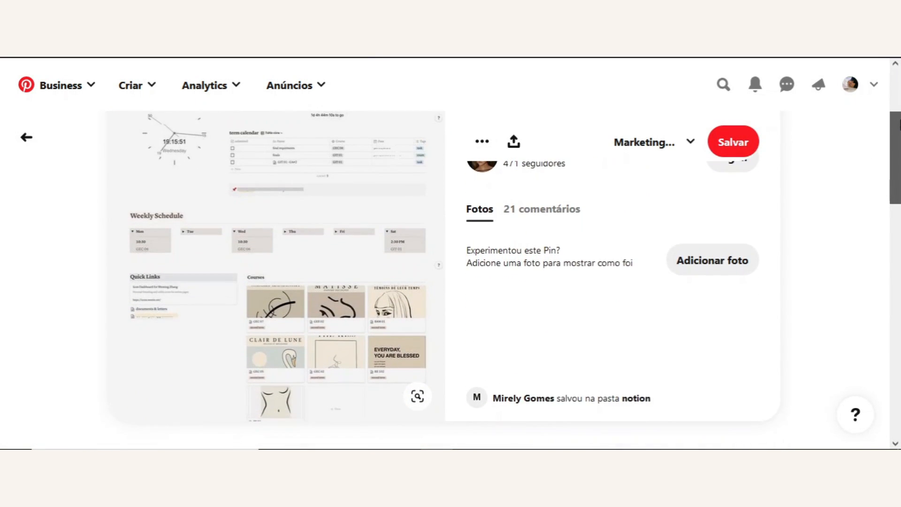
pyautogui.moveTo(899, 124); pyautogui.dragTo(898, 101)
pyautogui.click(864, 157)
# View the "cute aesthetic minimalist notion template pt. 2" pin, return to the results and browse further pins.
pyautogui.click(347, 230)
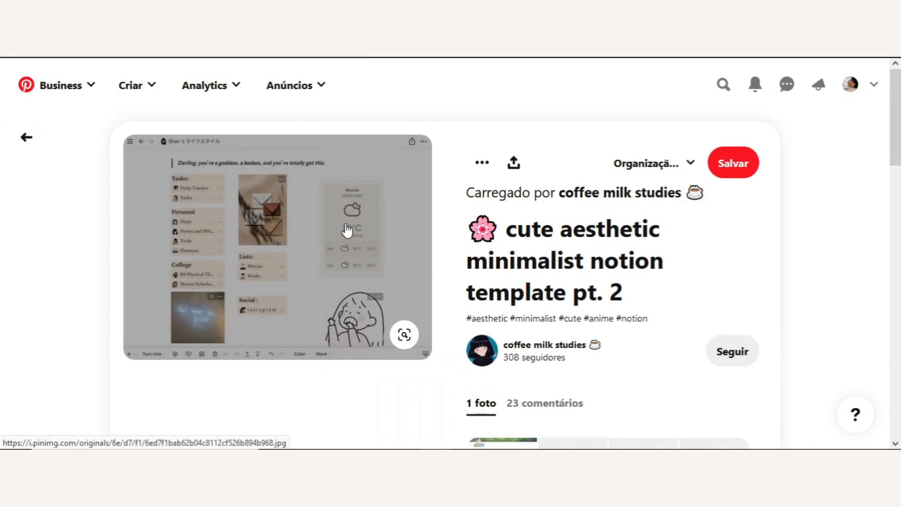
pyautogui.click(852, 180)
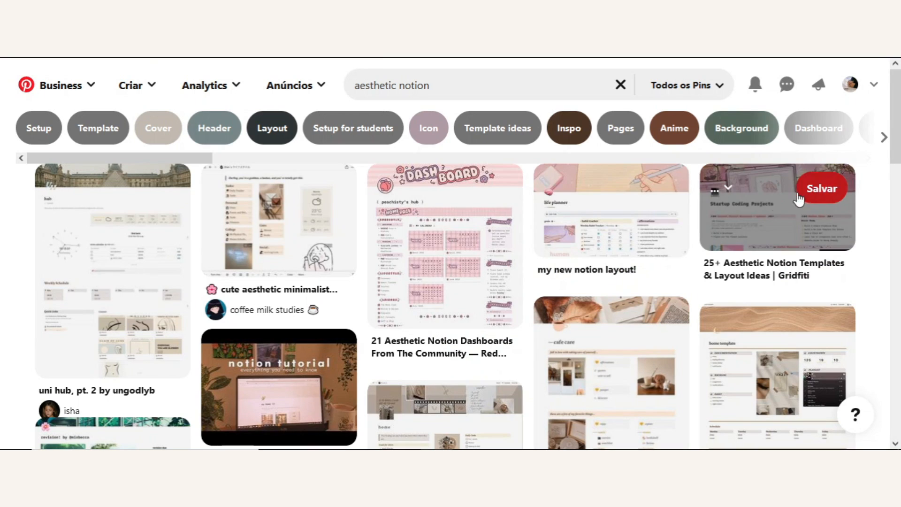
pyautogui.scroll(-2, 852, 179)
pyautogui.scroll(-4, 900, 157)
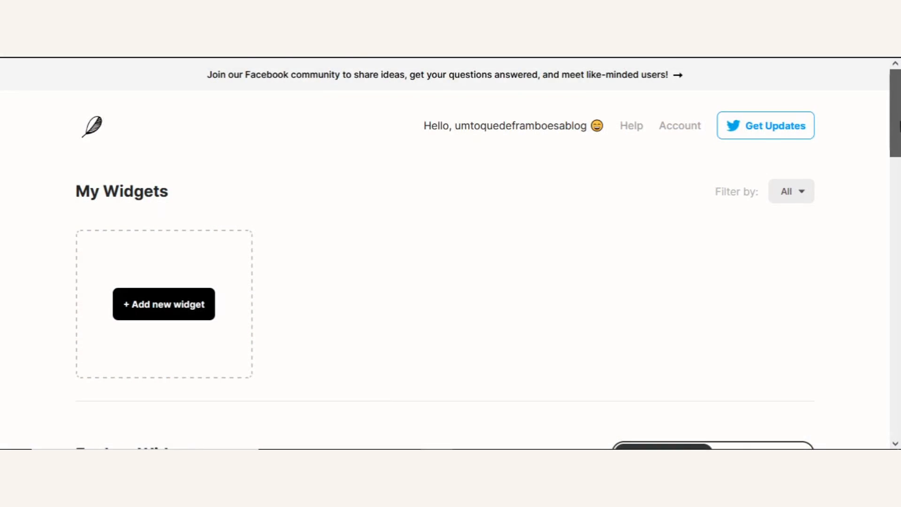
# Browse Indify's widget catalogue and the Notion Icons library, including its dark mode.
pyautogui.scroll(-2, 900, 150)
pyautogui.moveTo(900, 149); pyautogui.dragTo(899, 324)
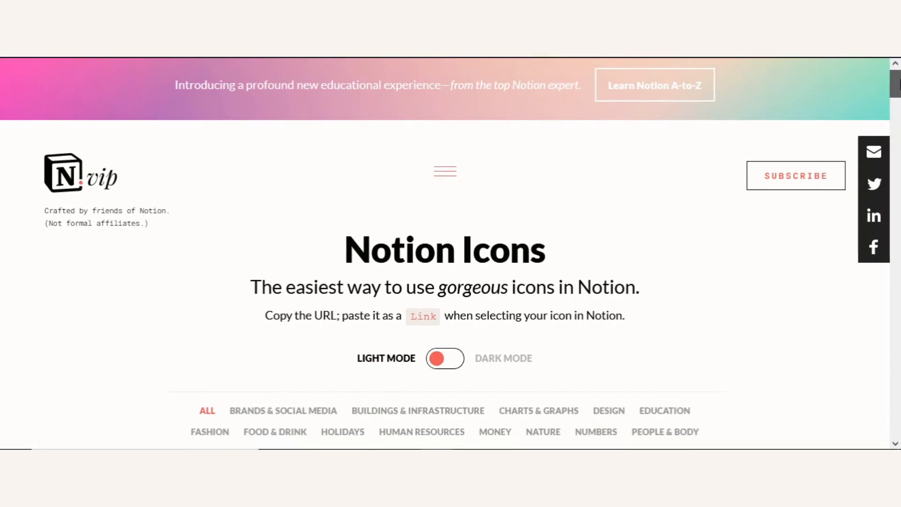
pyautogui.moveTo(899, 84); pyautogui.dragTo(900, 105)
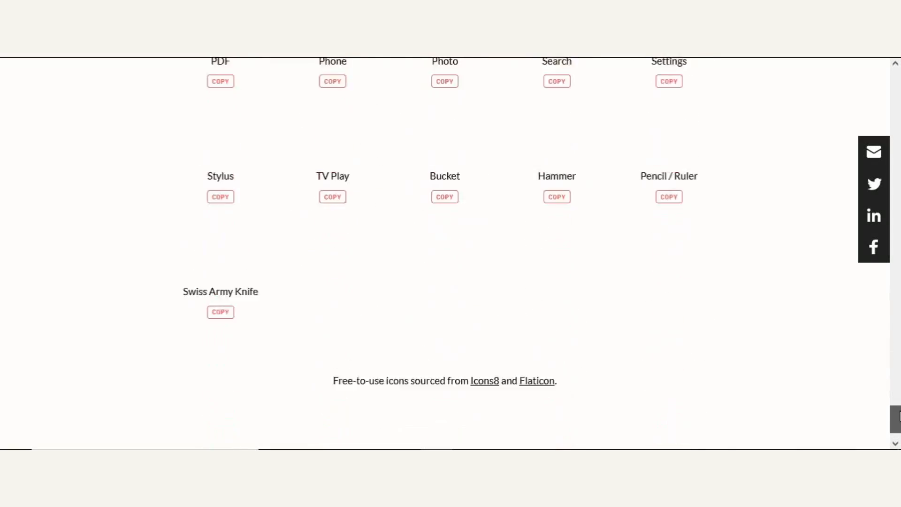
pyautogui.moveTo(899, 418); pyautogui.dragTo(900, 84)
pyautogui.click(458, 368)
pyautogui.scroll(-5, 450, 253)
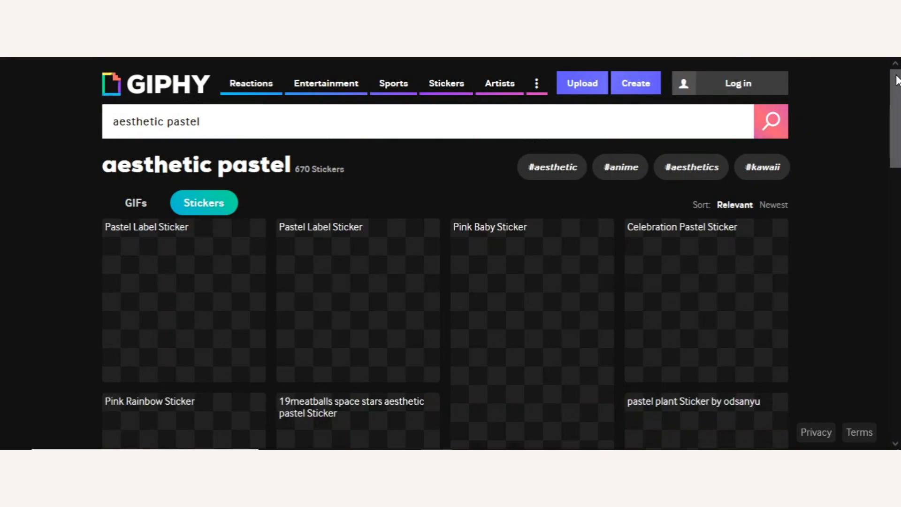
# Browse the "aesthetic pastel" stickers on GIPHY.
pyautogui.scroll(-6, 896, 80)
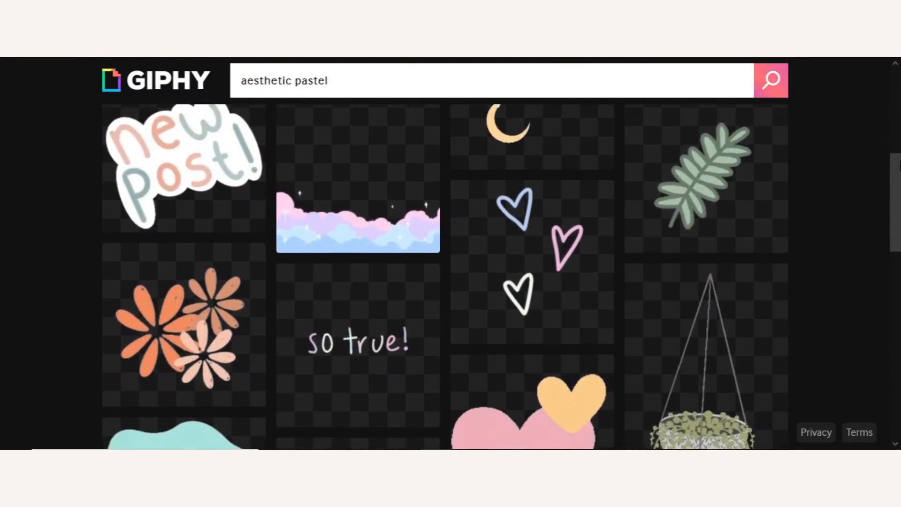
pyautogui.scroll(-6, 445, 277)
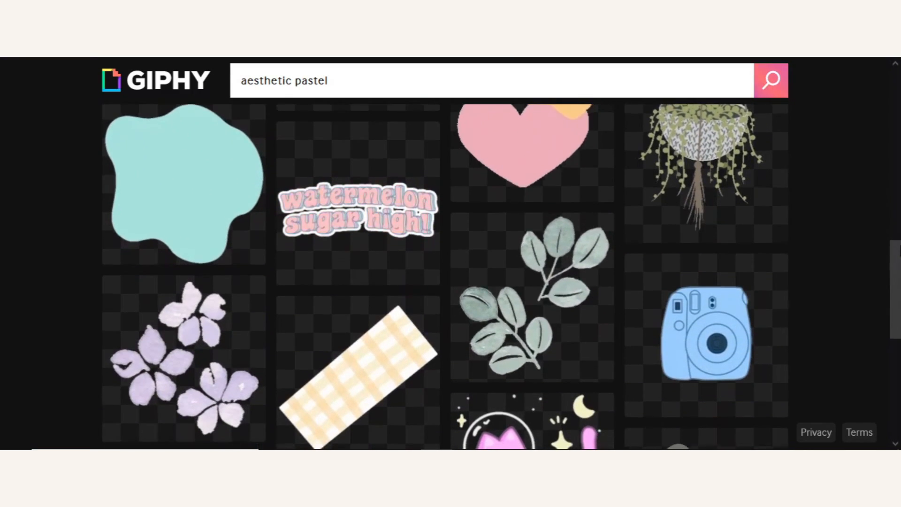
pyautogui.scroll(-5, 445, 276)
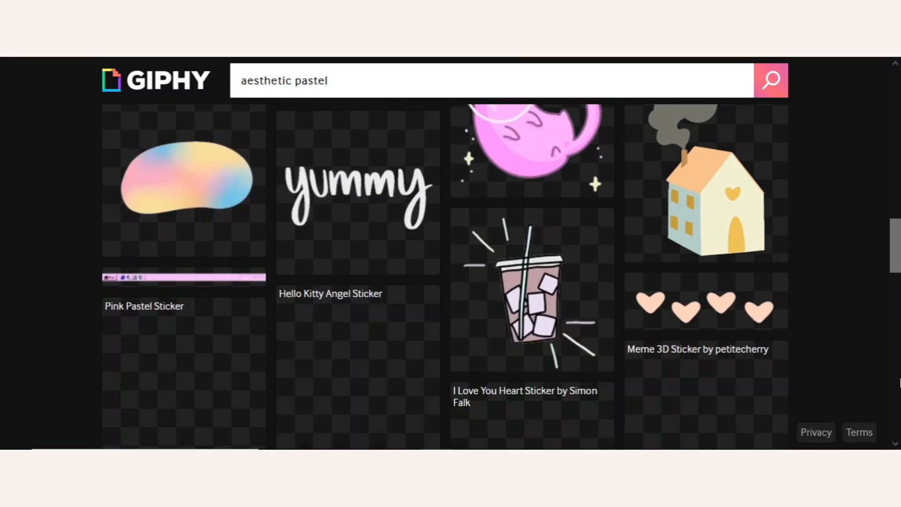
pyautogui.moveTo(897, 248); pyautogui.dragTo(897, 359)
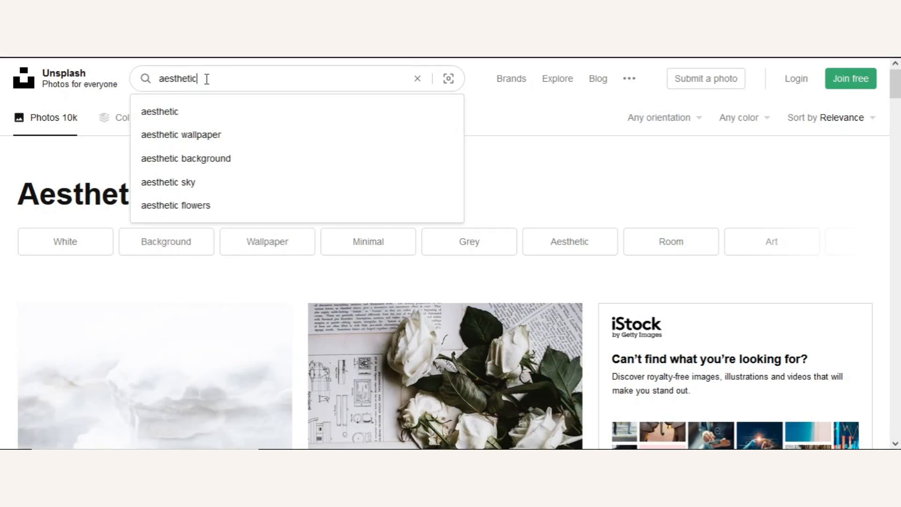
# Search Unsplash photos for "aesthetic" and for "aesthetic beige", and browse the images.
pyautogui.press('Return')
pyautogui.moveTo(897, 86); pyautogui.dragTo(897, 206)
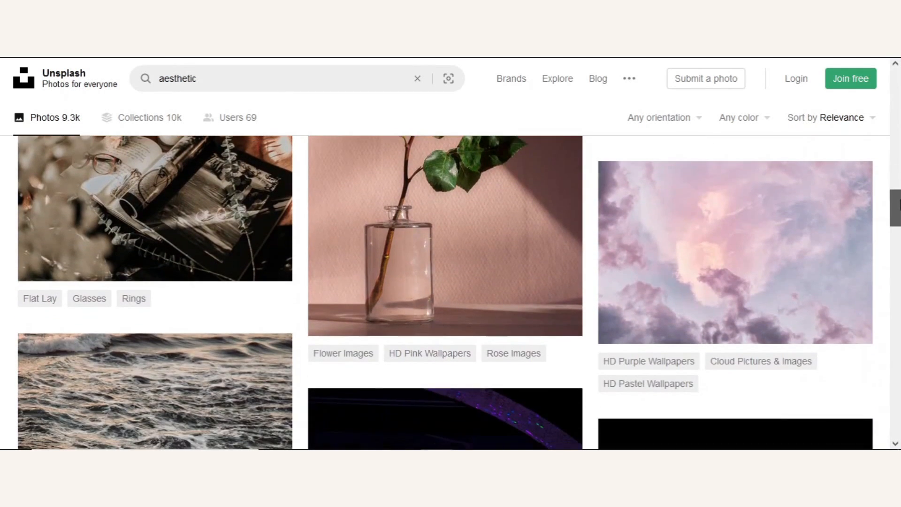
pyautogui.click(286, 78)
pyautogui.write('beige')
pyautogui.press('Return')
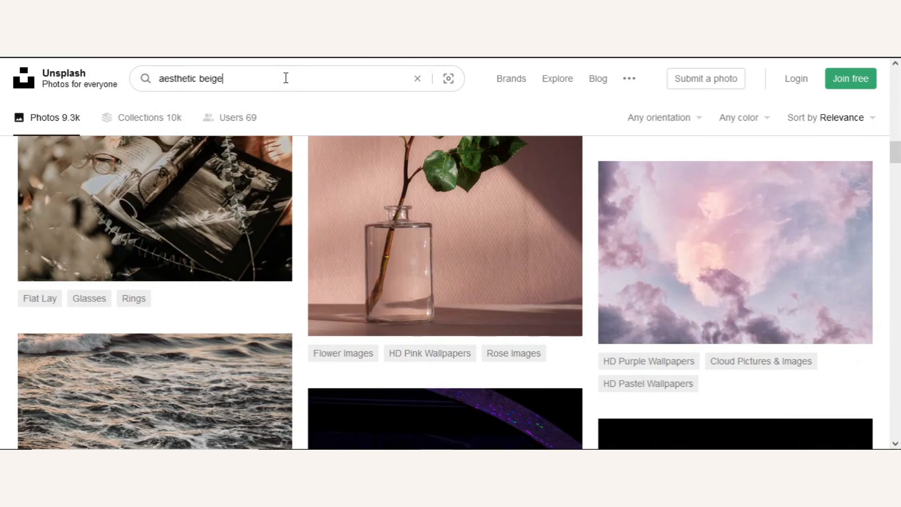
pyautogui.moveTo(897, 80); pyautogui.dragTo(898, 120)
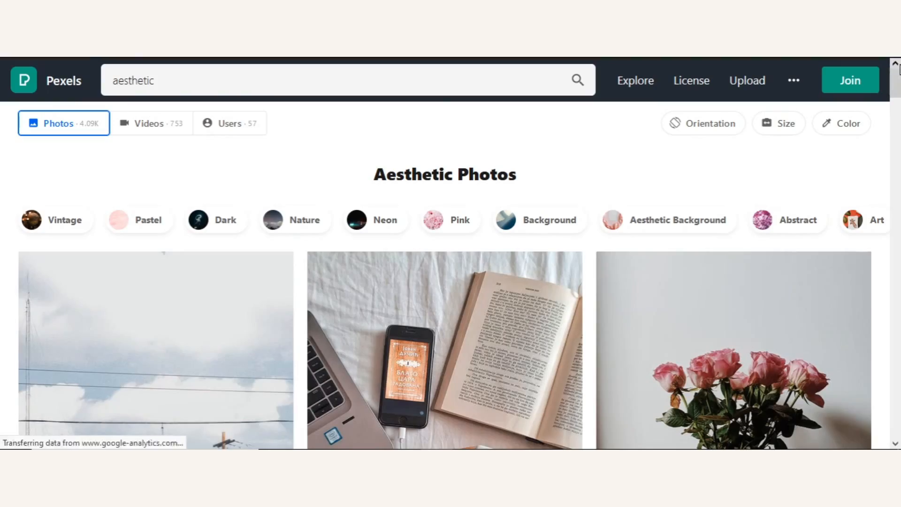
# Browse the "aesthetic" photos on Pexels and search there for "aesthetics".
pyautogui.moveTo(898, 75); pyautogui.dragTo(898, 225)
pyautogui.click(379, 78)
pyautogui.write('sthetics')
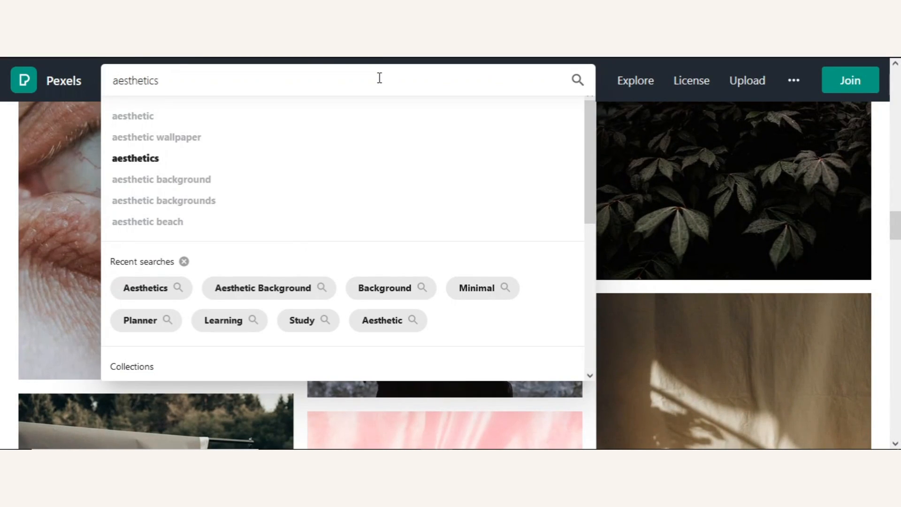
pyautogui.press('Return')
pyautogui.moveTo(898, 96); pyautogui.dragTo(899, 230)
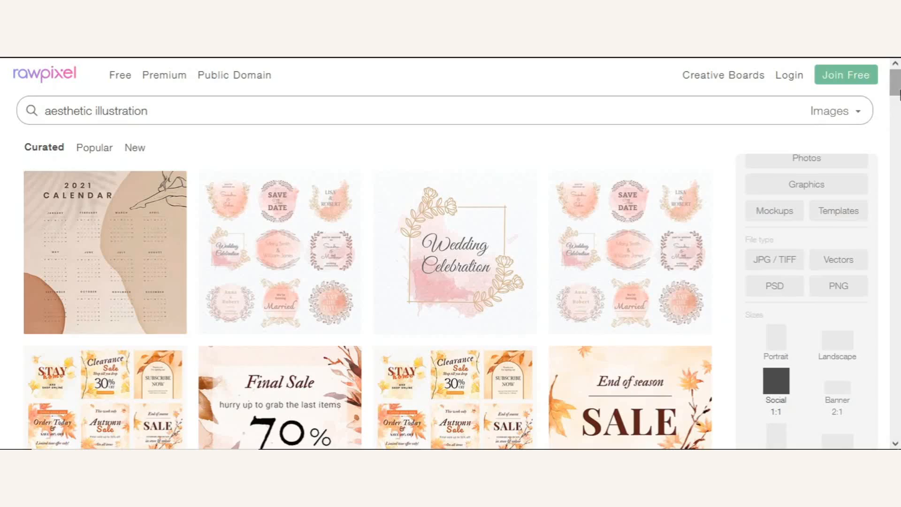
# Browse the square "aesthetic illustration" images on rawpixel.
pyautogui.scroll(-10, 450, 282)
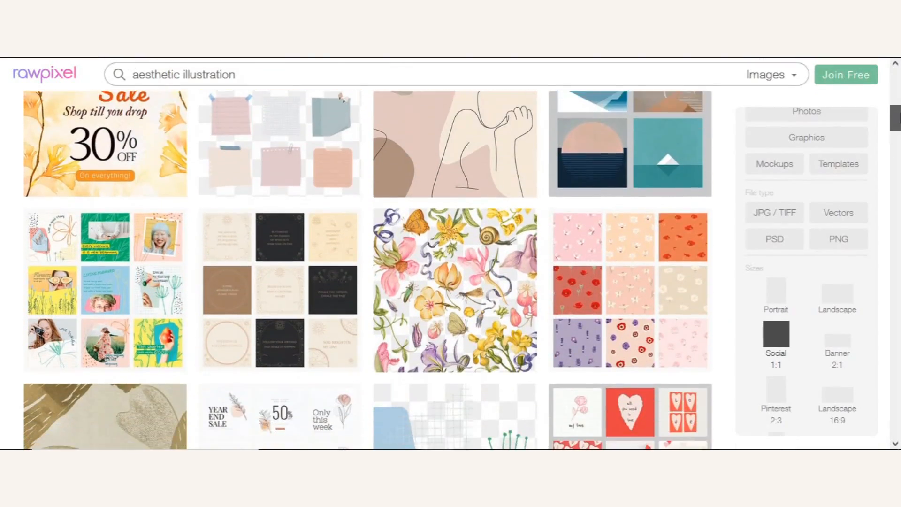
pyautogui.scroll(-12, 366, 270)
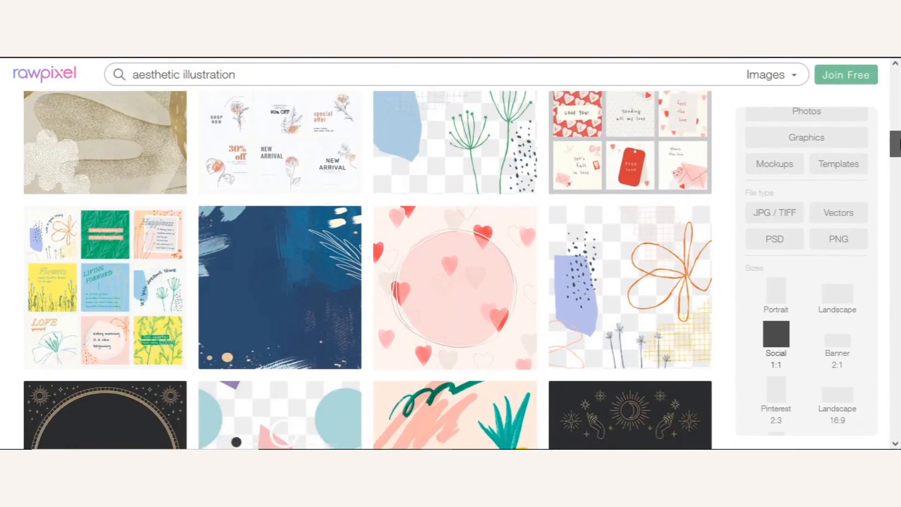
pyautogui.scroll(-8, 366, 270)
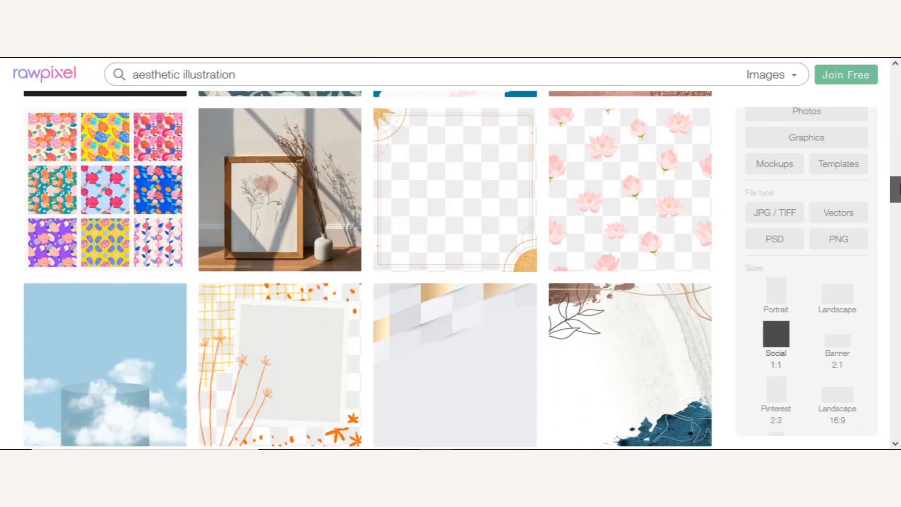
pyautogui.scroll(-6, 366, 270)
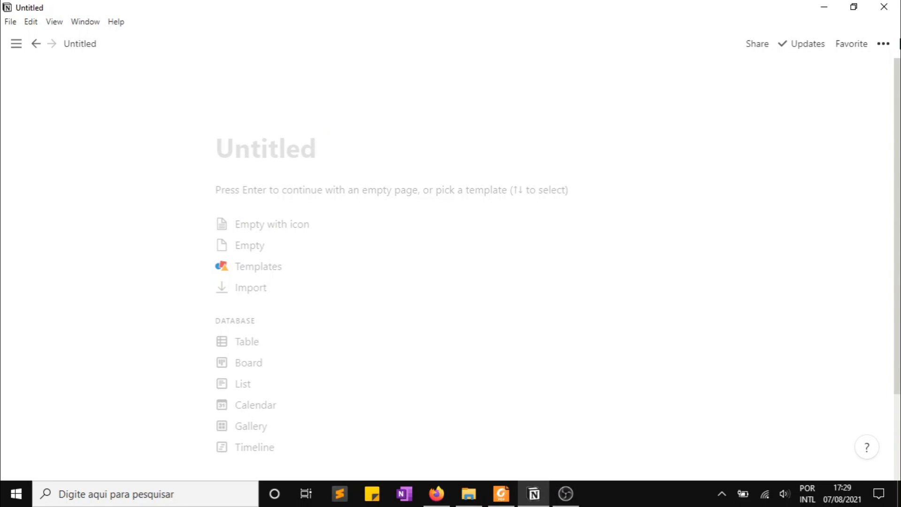
# Set the untitled Notion page to the Mono font and full width.
pyautogui.click(883, 43)
pyautogui.click(854, 94)
pyautogui.click(867, 155)
pyautogui.click(356, 114)
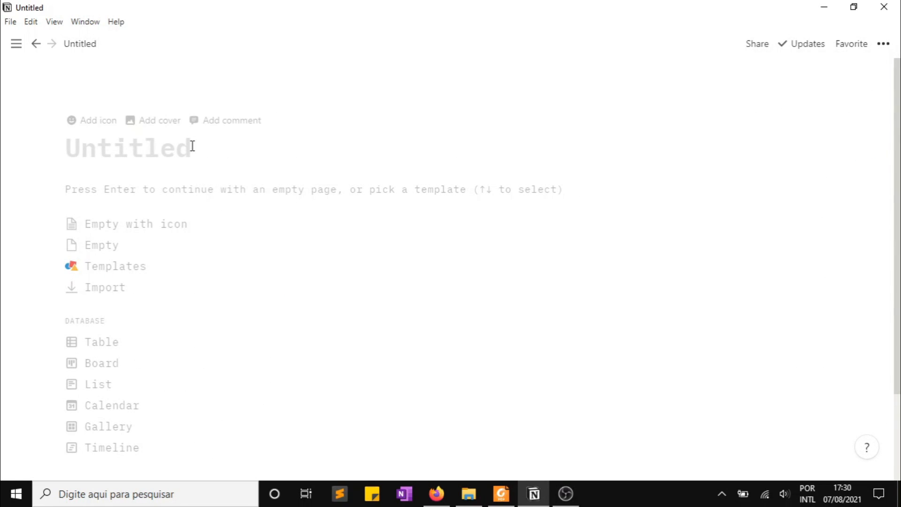
# Add an icon to the page, title it "Home" and open the option to use an image link as icon.
pyautogui.click(90, 126)
pyautogui.click(96, 160)
pyautogui.click(142, 189)
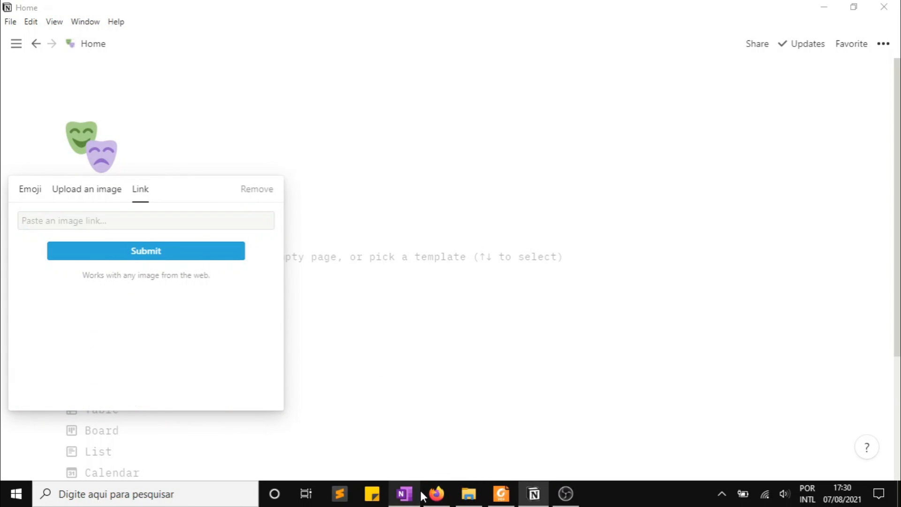
# Open the pastel house with smoke sticker on GIPHY in Firefox and copy its GIF link.
pyautogui.click(437, 493)
pyautogui.click(690, 305)
pyautogui.scroll(-2, 688, 172)
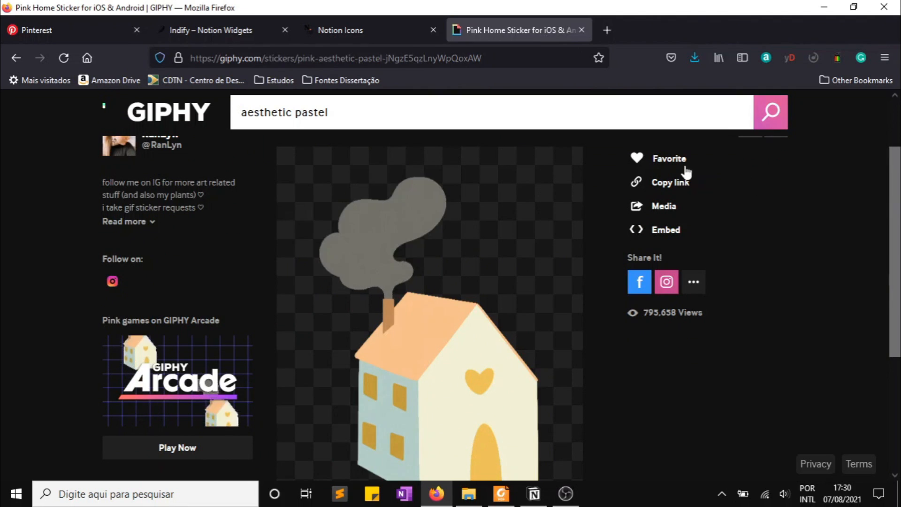
pyautogui.click(678, 182)
pyautogui.click(437, 230)
# Use the copied house sticker link as the Home page's icon in Notion.
pyautogui.hotkey('alt', 'Tab')
pyautogui.write('https://media.giphy.com/media/jNgzE5qzLnyWpQoxAW/giphy.gif')
pyautogui.click(170, 251)
# Open the purple sky GIF with the moon and clouds on GIPHY and copy its GIF link.
pyautogui.click(436, 493)
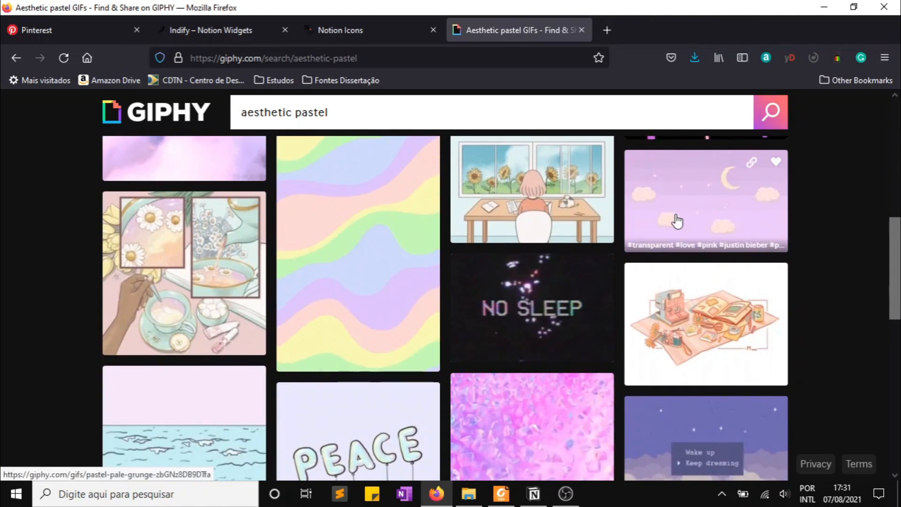
pyautogui.click(676, 221)
pyautogui.click(666, 259)
# Add a cover to the Notion Home page using the copied moon GIF link, then reposition it and save the position.
pyautogui.click(534, 493)
pyautogui.click(86, 230)
pyautogui.click(756, 183)
pyautogui.click(628, 214)
pyautogui.hotkey('ctrl', 'v')
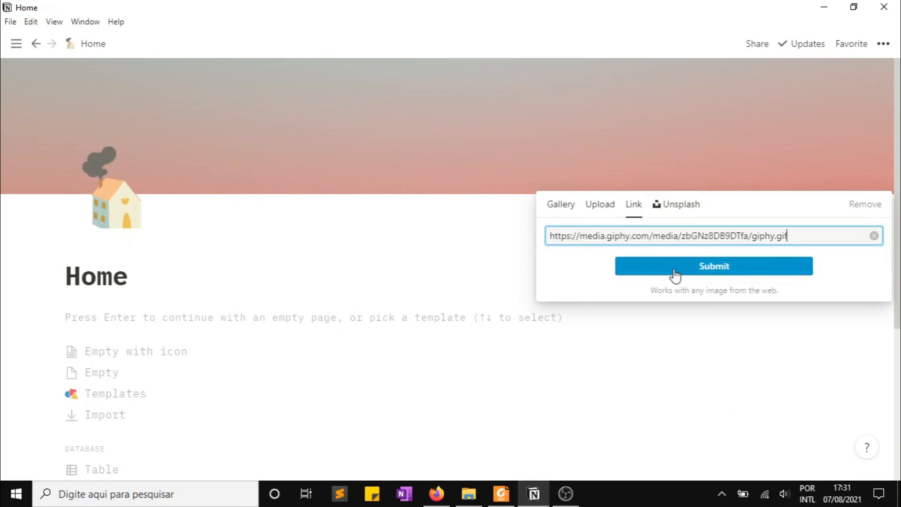
pyautogui.click(674, 268)
pyautogui.click(802, 182)
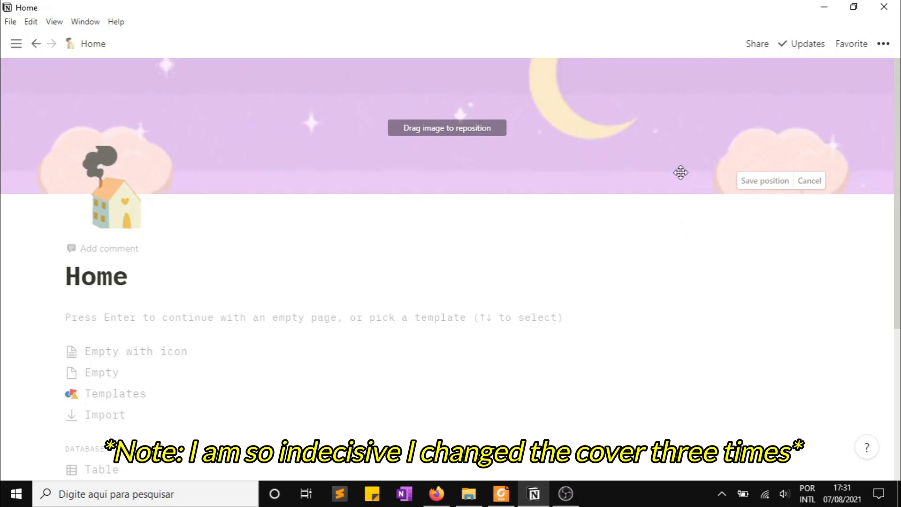
pyautogui.click(771, 182)
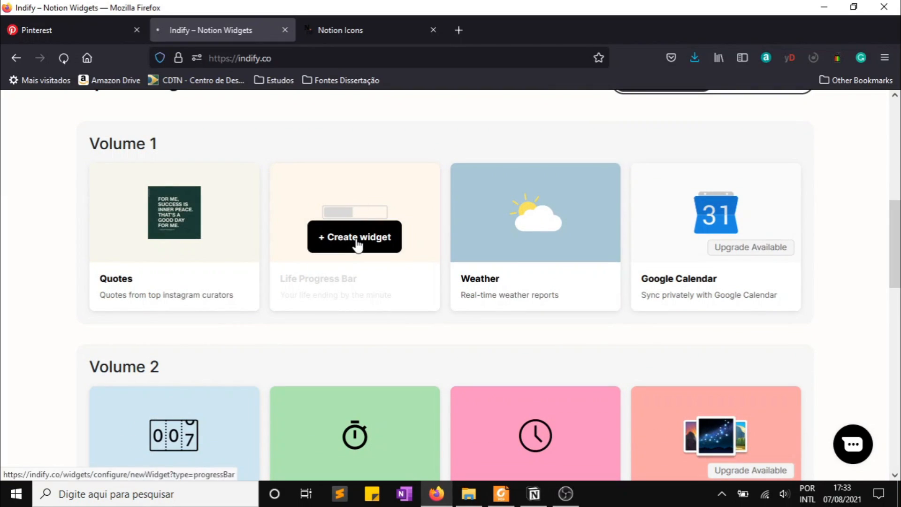
# Create a Life Progress Bar widget on Indify with Day, Month, Week and Year bars in that order.
pyautogui.click(357, 245)
pyautogui.moveTo(253, 230); pyautogui.dragTo(249, 248)
pyautogui.click(219, 228)
pyautogui.click(217, 255)
pyautogui.moveTo(21, 254); pyautogui.dragTo(27, 295)
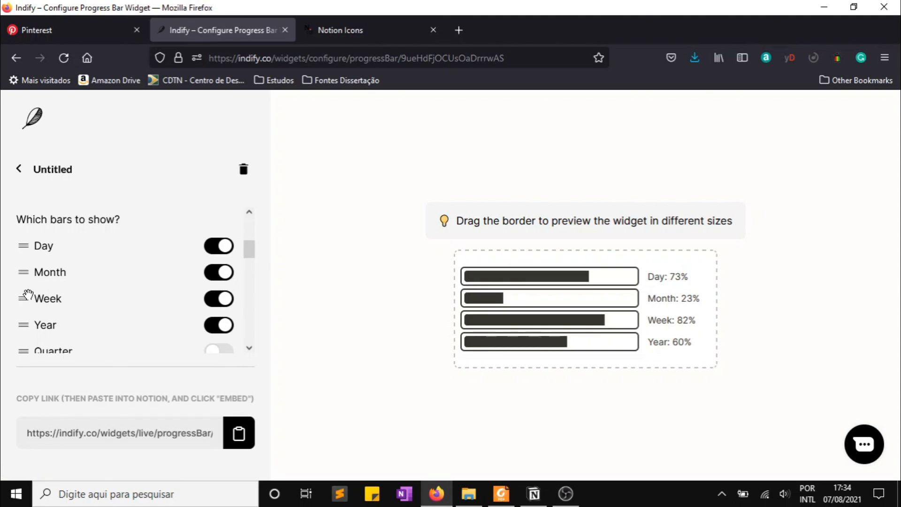
# Copy the progress bar widget's link and embed it in the Notion Home page.
pyautogui.click(239, 434)
pyautogui.click(534, 494)
pyautogui.click(92, 131)
pyautogui.hotkey('ctrl', 'v')
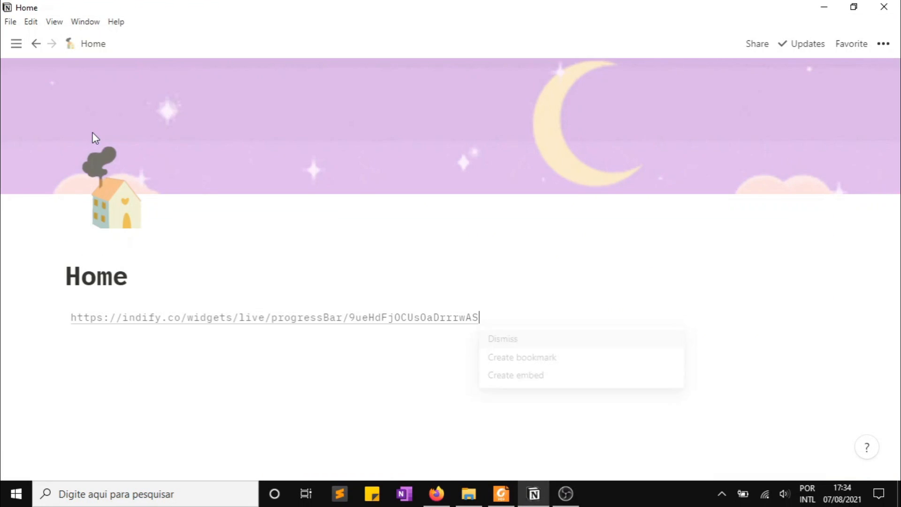
pyautogui.click(527, 376)
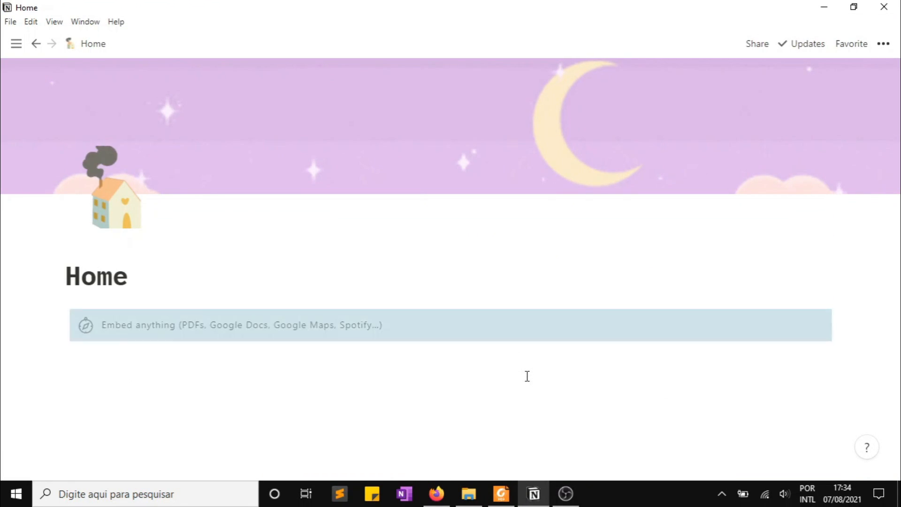
# Create a Quotes widget on Indify that displays quotes from the quoteoftheday Instagram account.
pyautogui.moveTo(898, 254); pyautogui.dragTo(898, 342)
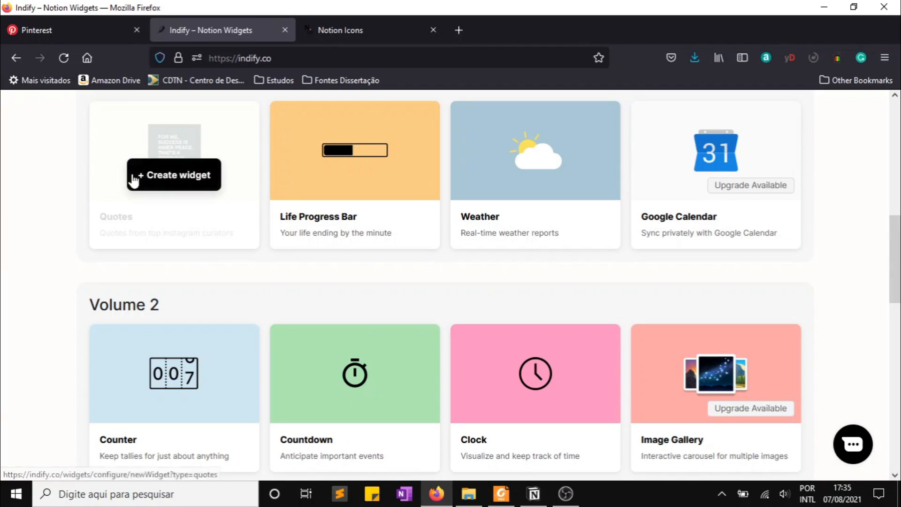
pyautogui.click(139, 183)
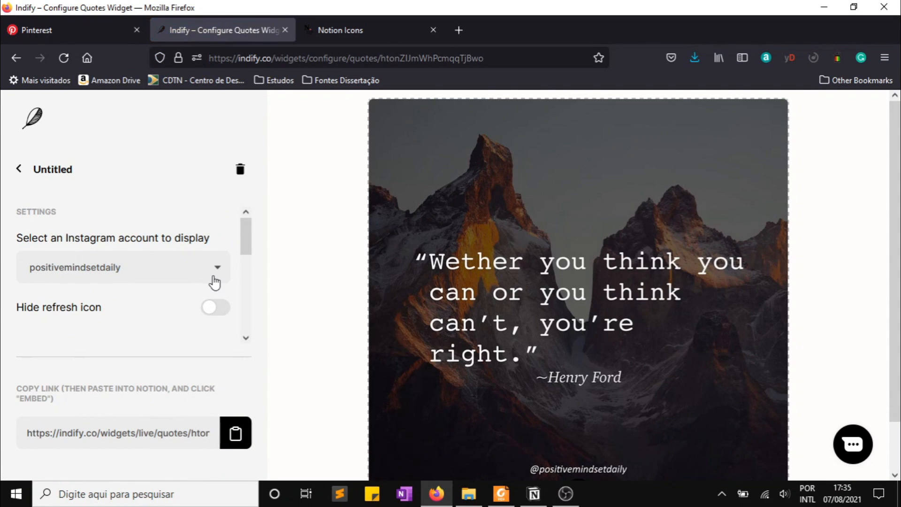
pyautogui.click(216, 276)
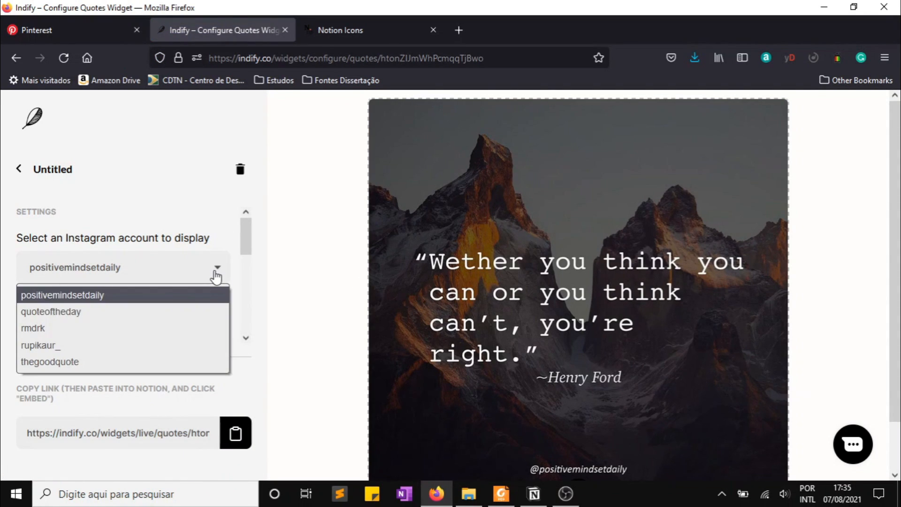
pyautogui.click(212, 313)
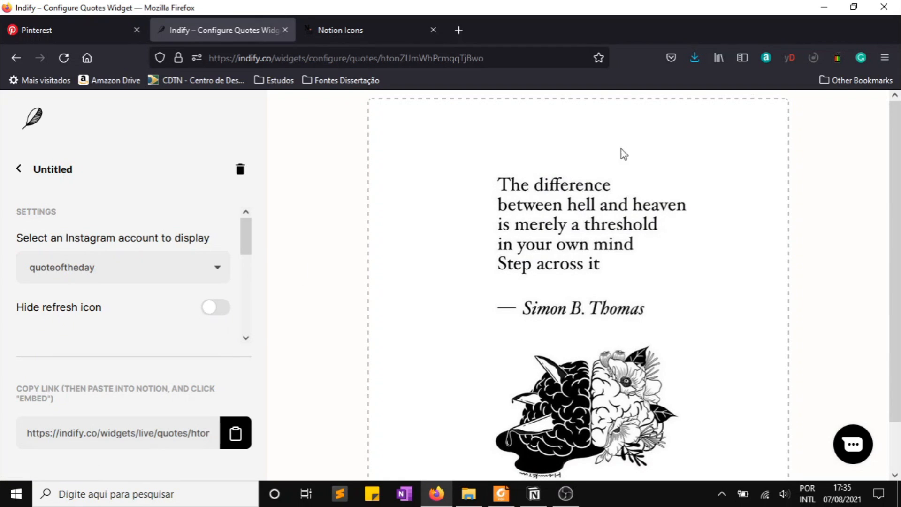
# Refresh the quotes widget preview repeatedly until it reaches the quote "Trust the timing of your life.".
pyautogui.scroll(-1, 378, 454)
pyautogui.click(379, 455)
pyautogui.click(380, 461)
pyautogui.click(380, 461)
pyautogui.click(380, 461)
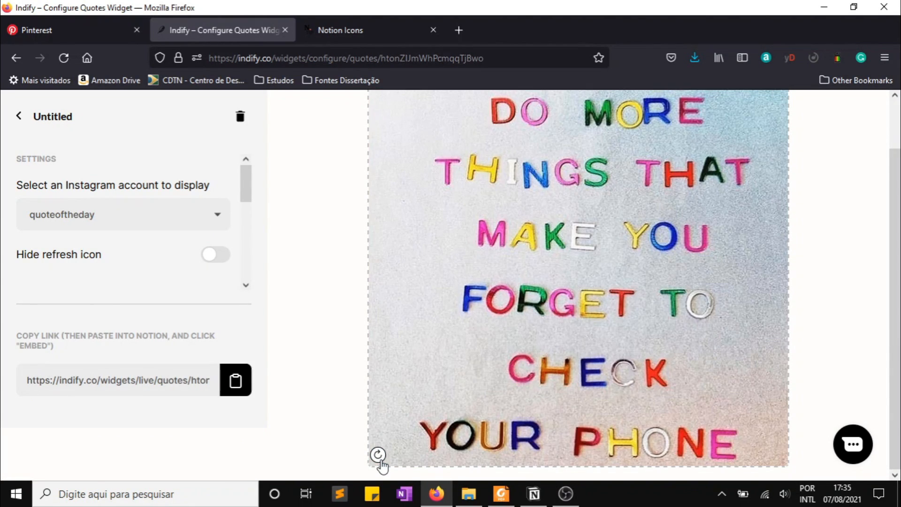
pyautogui.click(380, 460)
# Copy the quotes widget's link and embed it below the progress bars in the Notion Home page.
pyautogui.scroll(1, 382, 462)
pyautogui.click(239, 424)
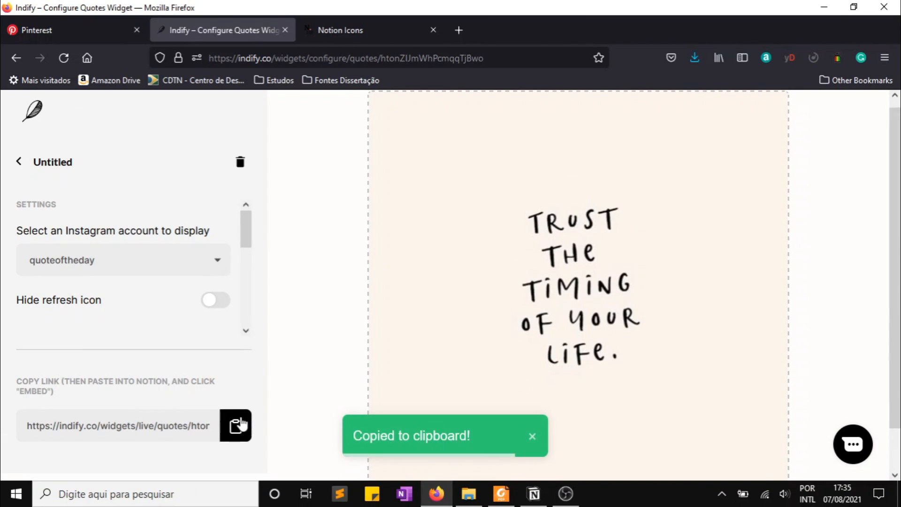
pyautogui.click(535, 495)
pyautogui.hotkey('ctrl', 'v')
pyautogui.click(536, 424)
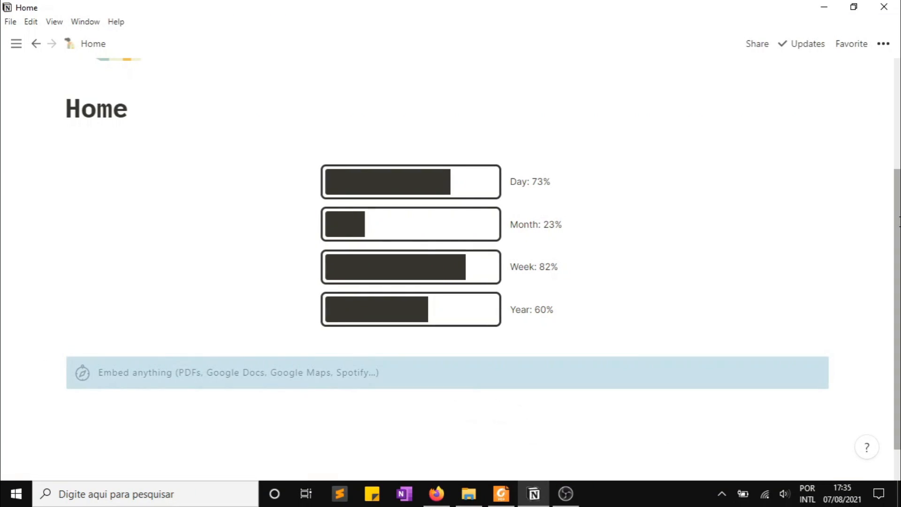
pyautogui.scroll(-4, 446, 268)
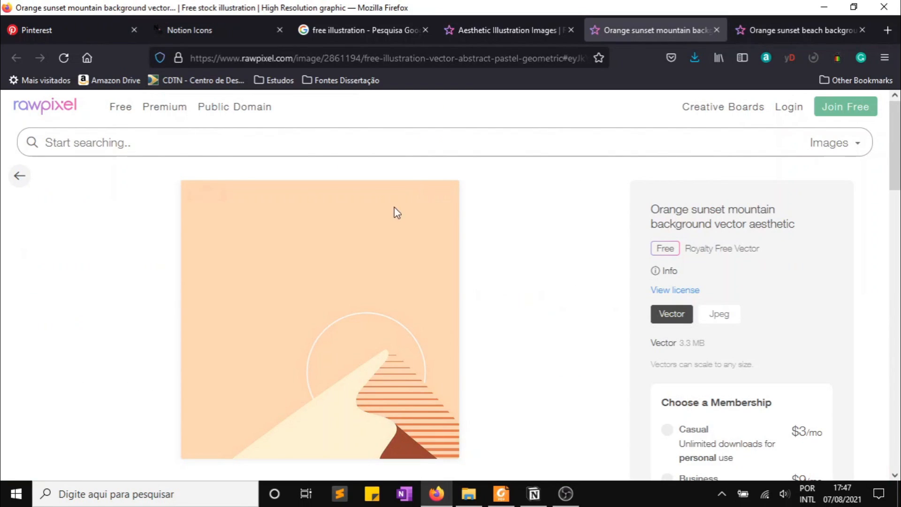
# Copy the orange sunset mountain image's link from rawpixel, embed it in Notion, and place it in a column beside the progress bars.
pyautogui.rightClick(389, 216)
pyautogui.click(419, 289)
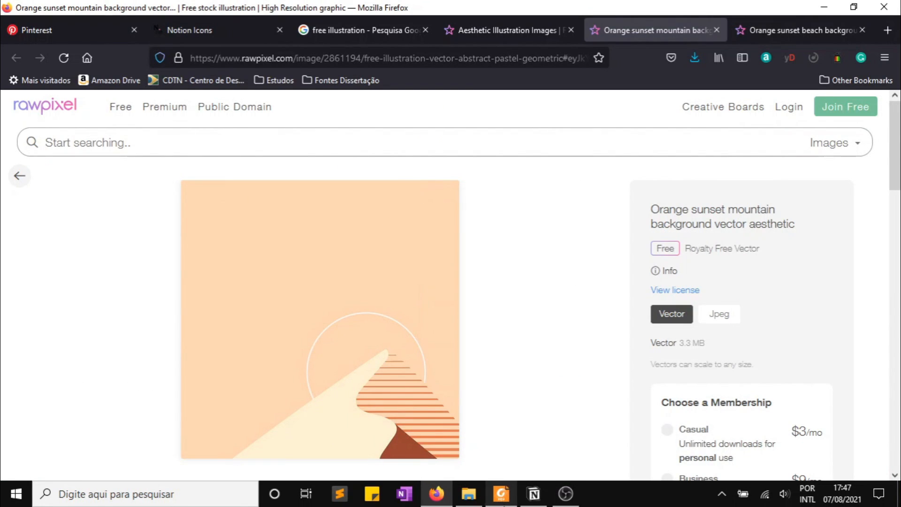
pyautogui.click(532, 501)
pyautogui.hotkey('ctrl', 'v')
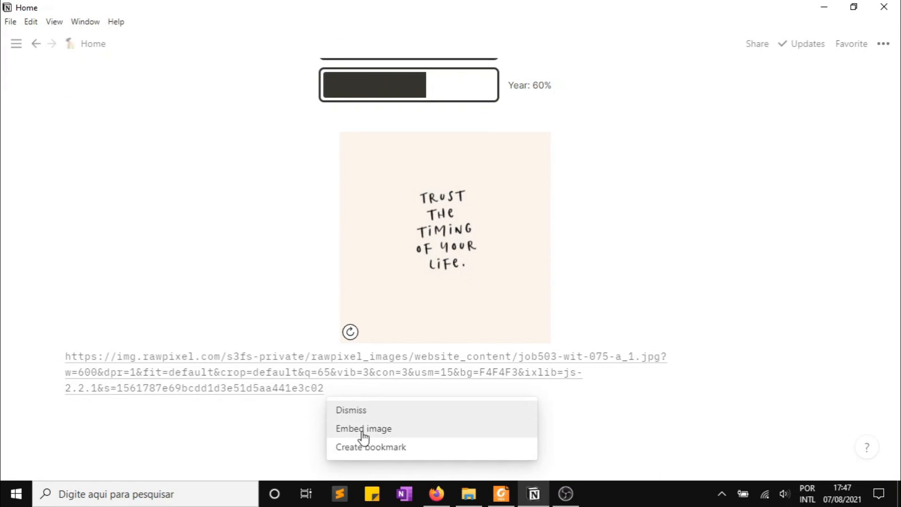
pyautogui.click(364, 434)
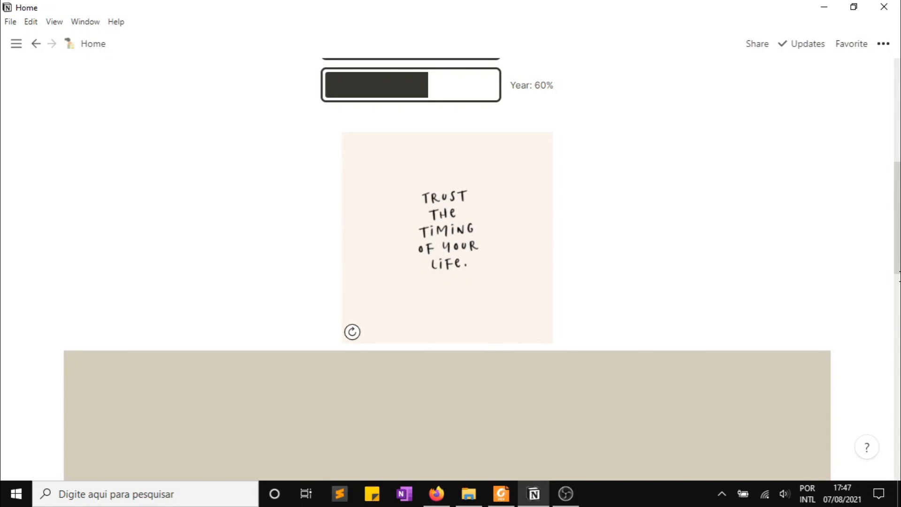
pyautogui.scroll(8, 898, 246)
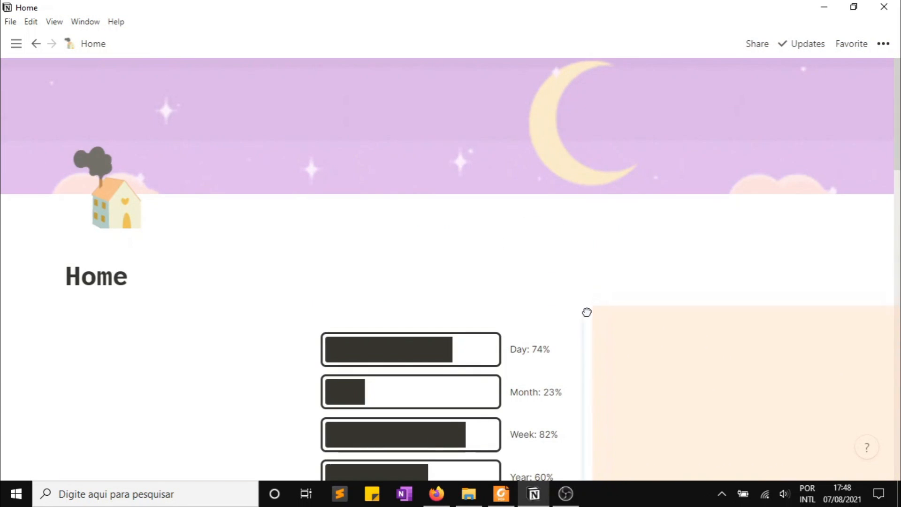
# Move the Study Hub page link into a new column to the right of the mountain image.
pyautogui.scroll(-5, 197, 368)
pyautogui.scroll(1, 60, 114)
pyautogui.click(60, 114)
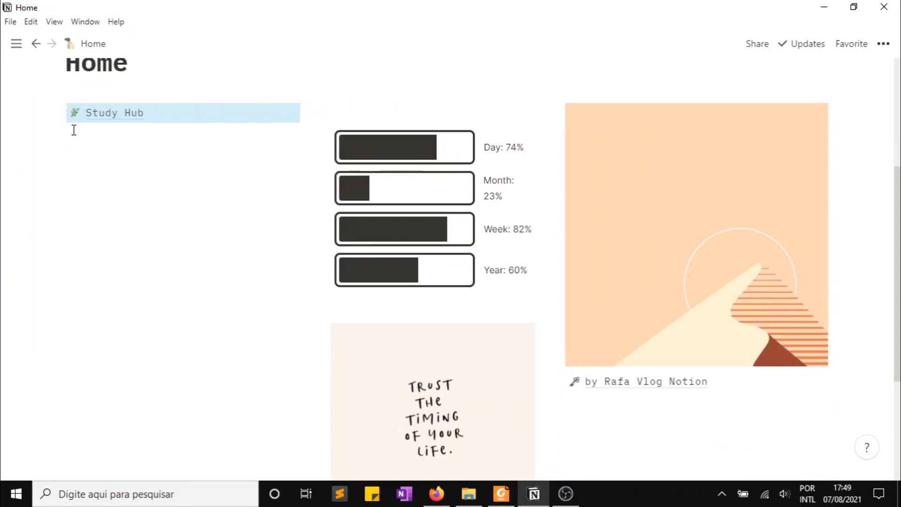
pyautogui.moveTo(60, 114); pyautogui.dragTo(838, 155)
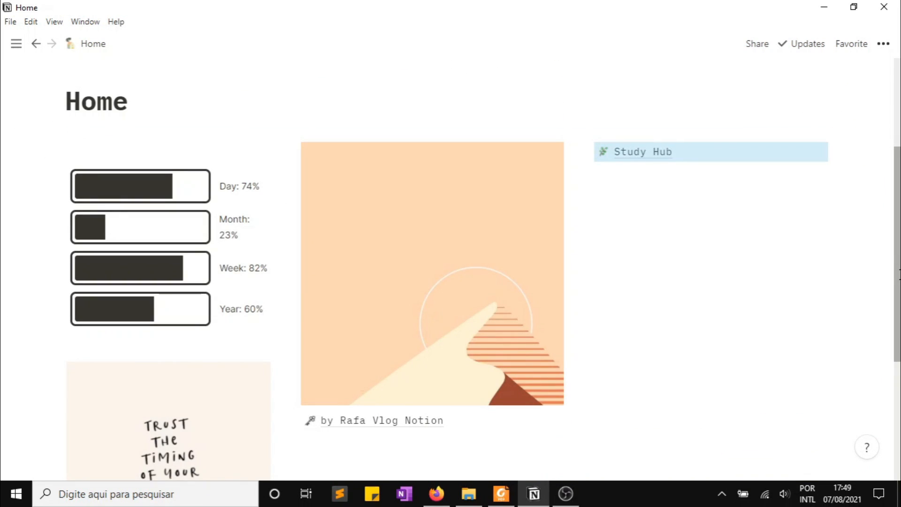
# Embed the pink sunset image from its copied link in the Study Hub column and place it above the Study Hub link.
pyautogui.hotkey('ctrl', 'v')
pyautogui.click(701, 314)
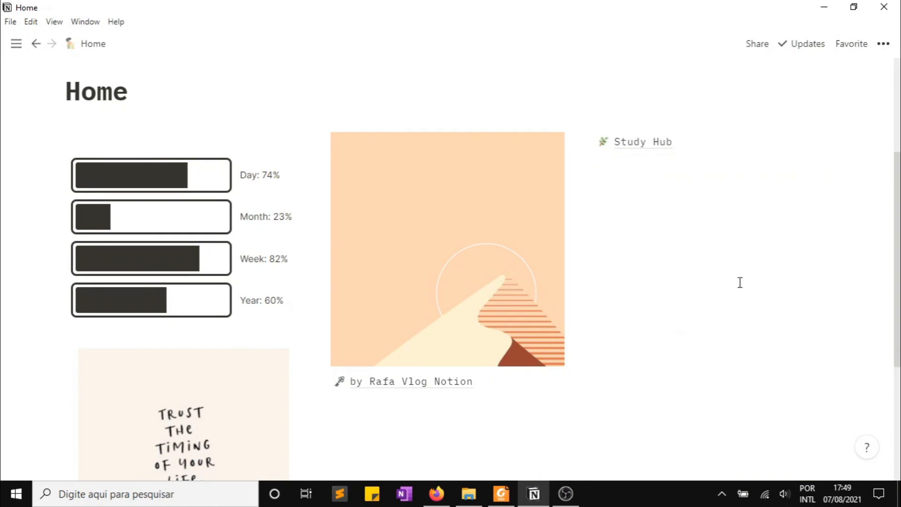
pyautogui.moveTo(587, 166); pyautogui.dragTo(604, 135)
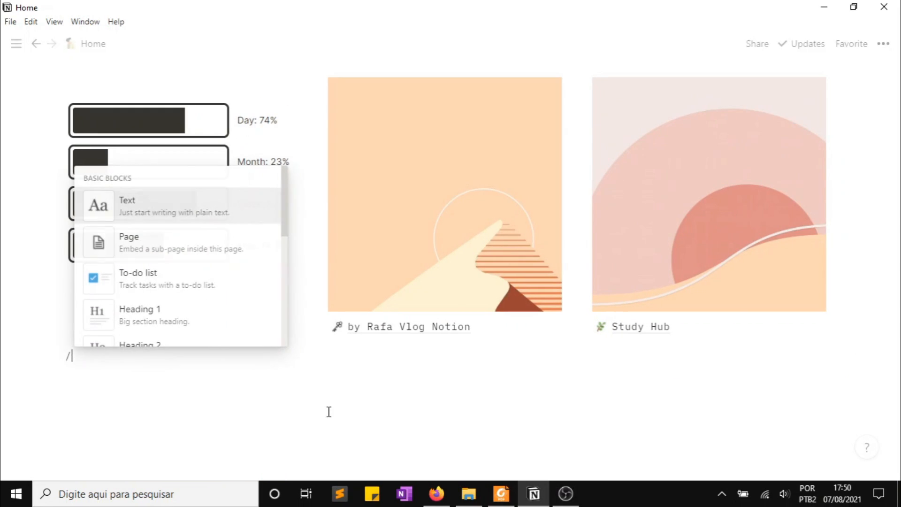
# Add a quote block reading "Trust the timing of your life." below the columns and turn it into a callout.
pyautogui.write('quo')
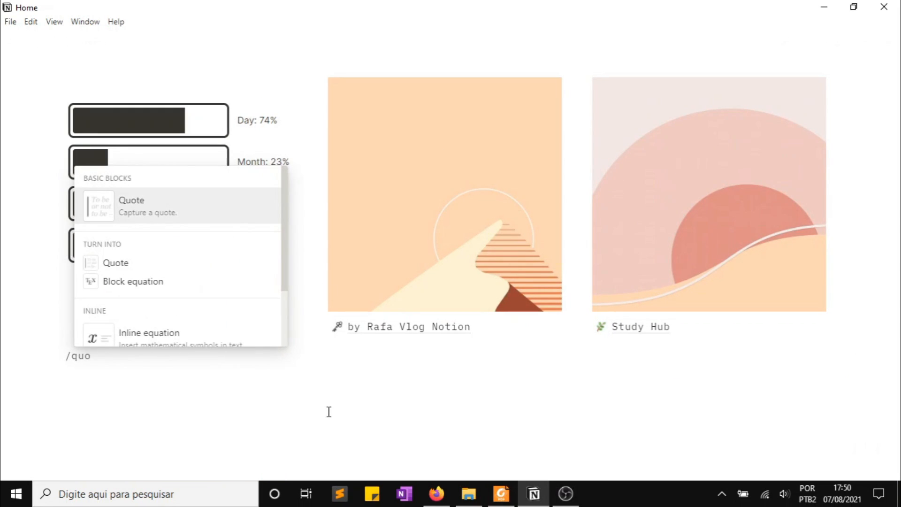
pyautogui.click(258, 221)
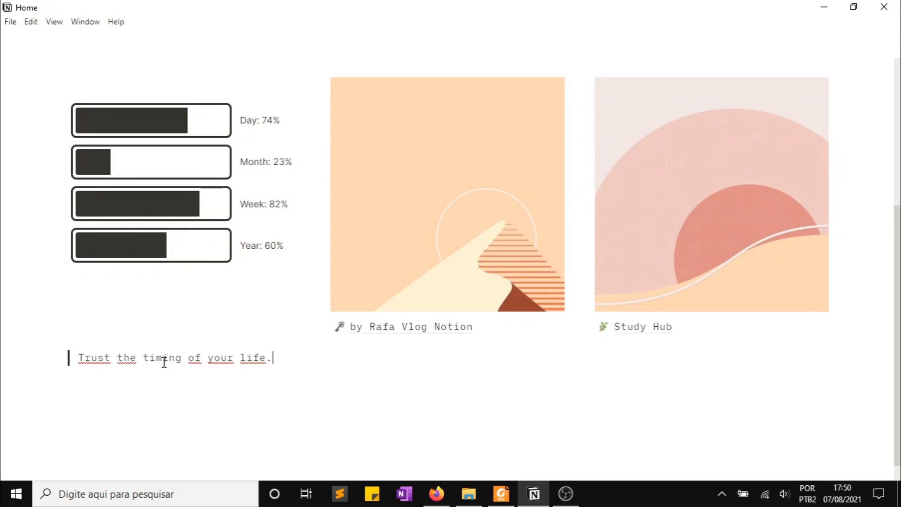
pyautogui.click(61, 358)
pyautogui.moveTo(51, 278)
pyautogui.click(225, 365)
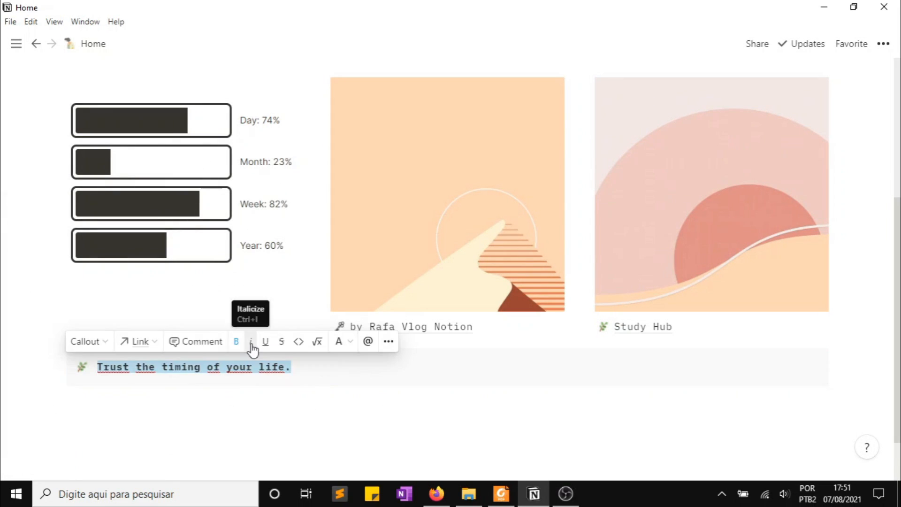
# Try an orange background on the "Trust the timing of your life." callout.
pyautogui.click(59, 360)
pyautogui.moveTo(42, 425)
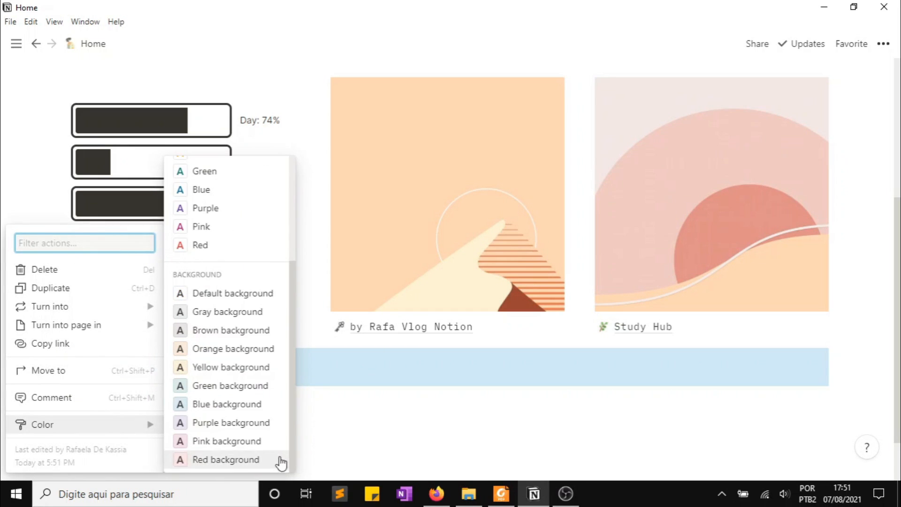
pyautogui.click(243, 348)
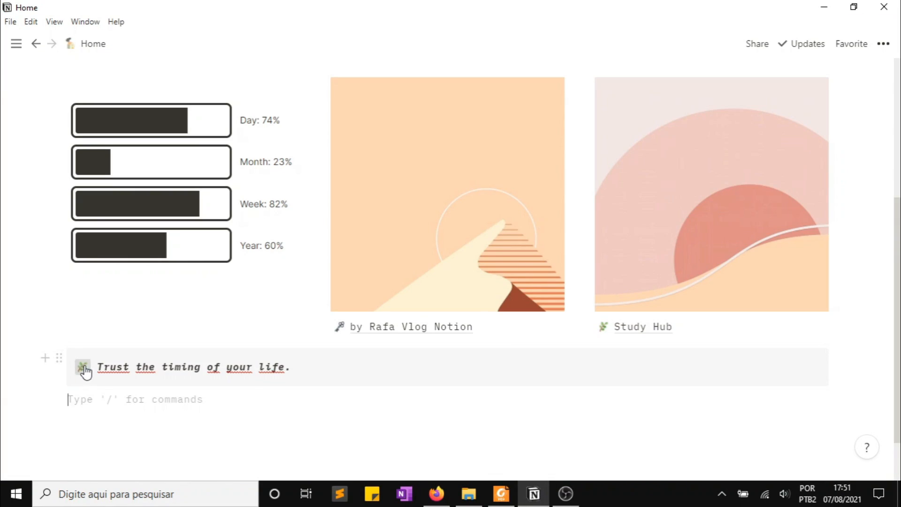
pyautogui.click(84, 369)
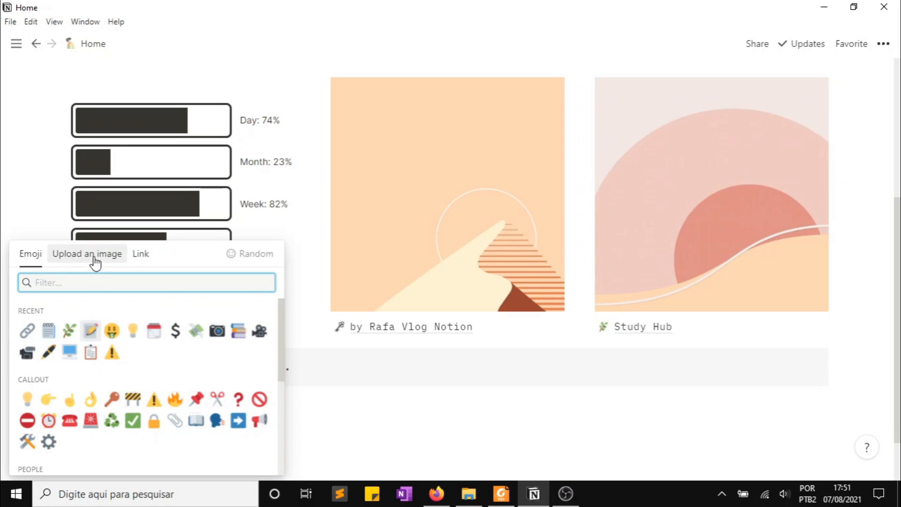
pyautogui.click(140, 255)
pyautogui.click(156, 315)
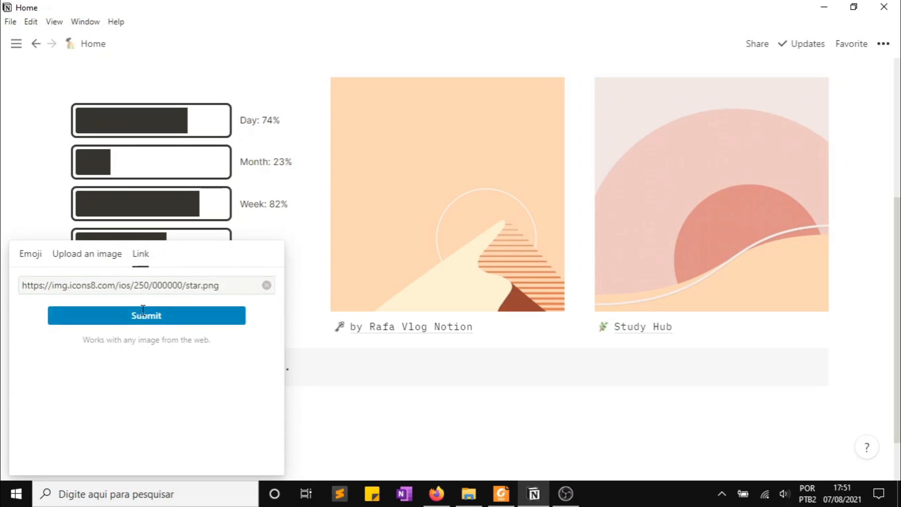
# Reduce the height of the progress bar embed on the Home page.
pyautogui.scroll(1, 756, 384)
pyautogui.moveTo(182, 345); pyautogui.dragTo(169, 258)
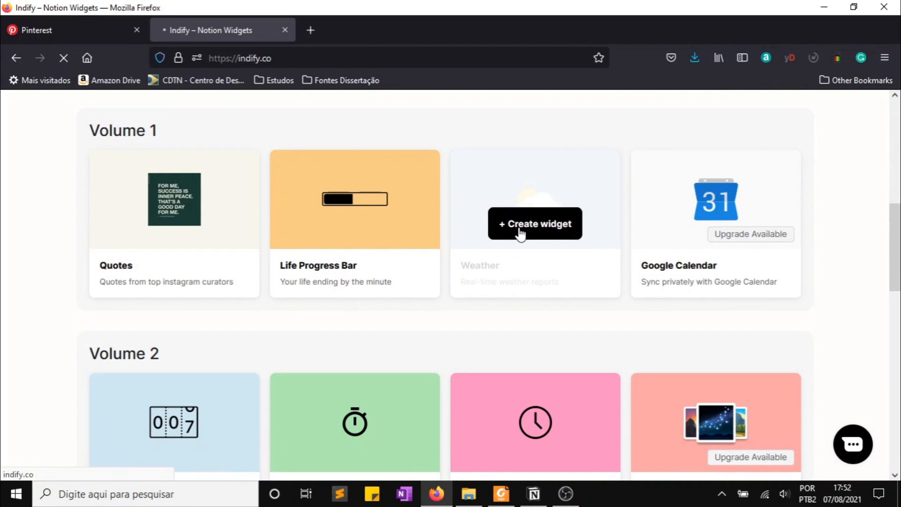
# Create a Weather widget on Indify for Belo Horizonte, State of Minas Gerais, Brazil, using metric units.
pyautogui.click(520, 233)
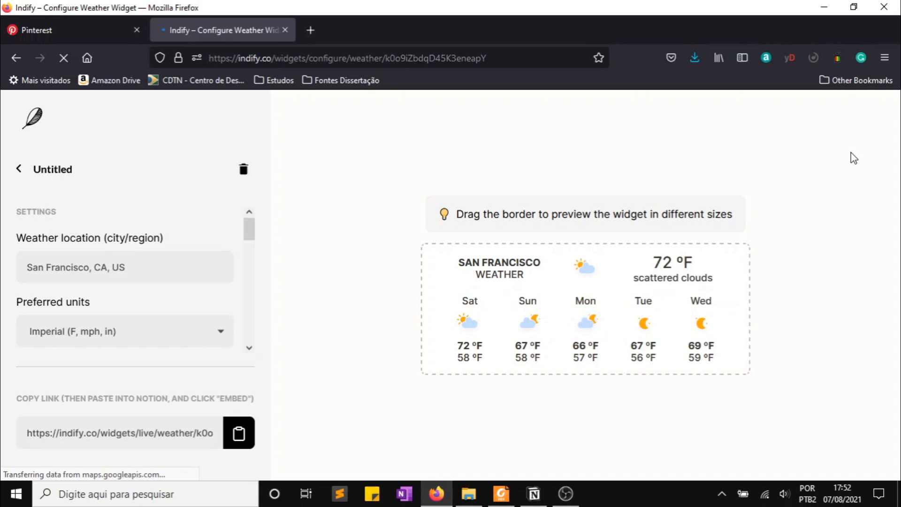
pyautogui.click(115, 276)
pyautogui.write('belo hori')
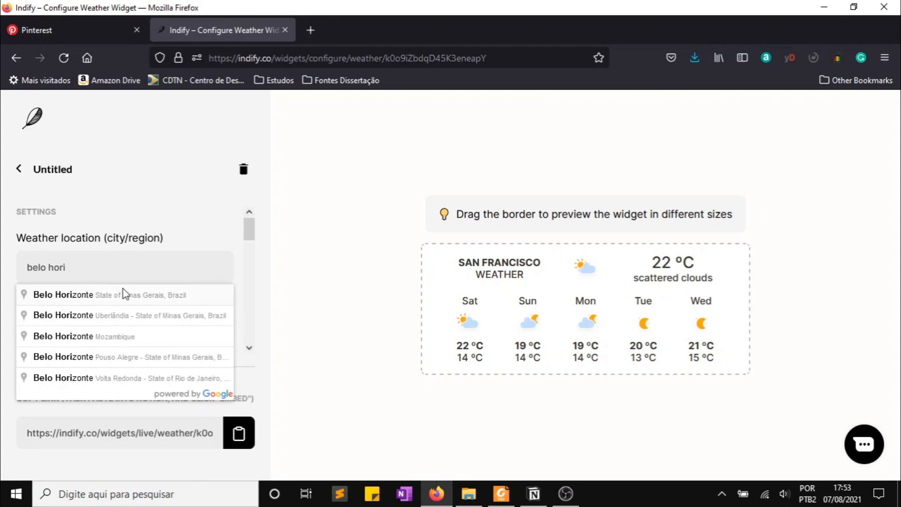
pyautogui.click(121, 295)
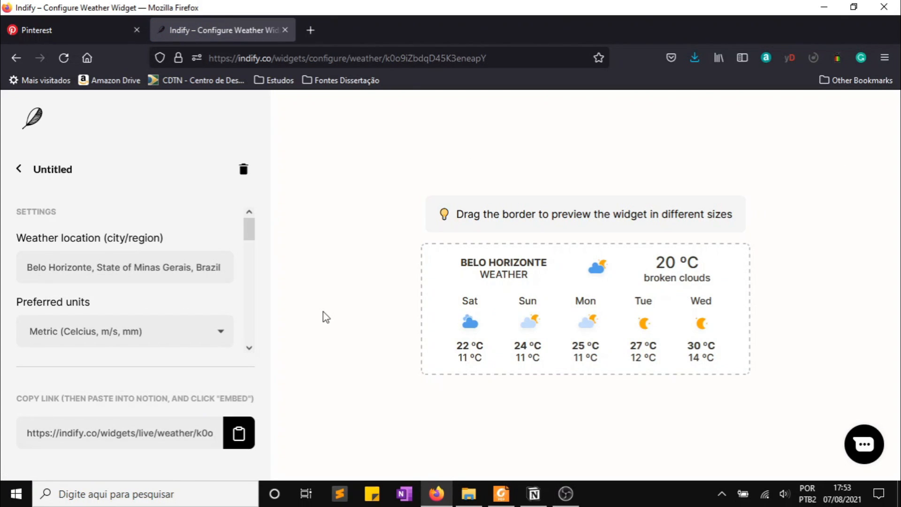
# Try greyscale icons on the weather widget and switch them off again.
pyautogui.moveTo(252, 232); pyautogui.dragTo(253, 284)
pyautogui.click(229, 252)
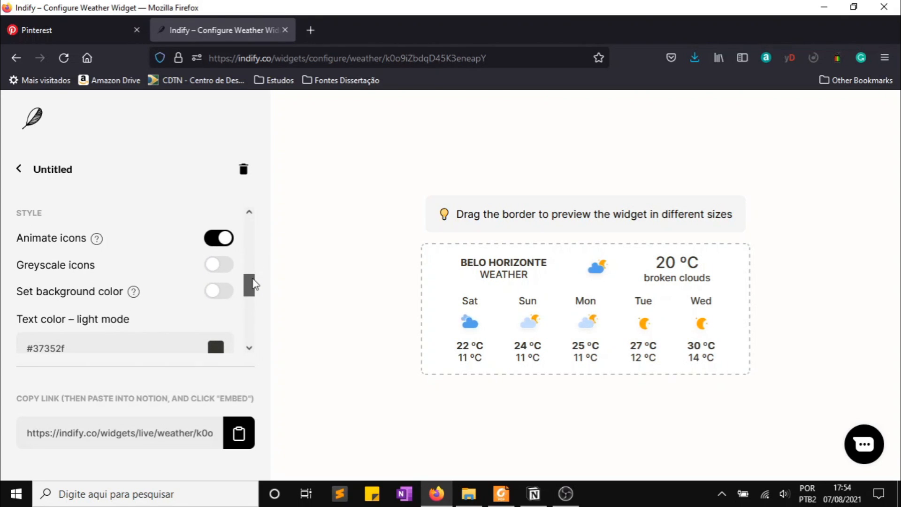
pyautogui.click(219, 269)
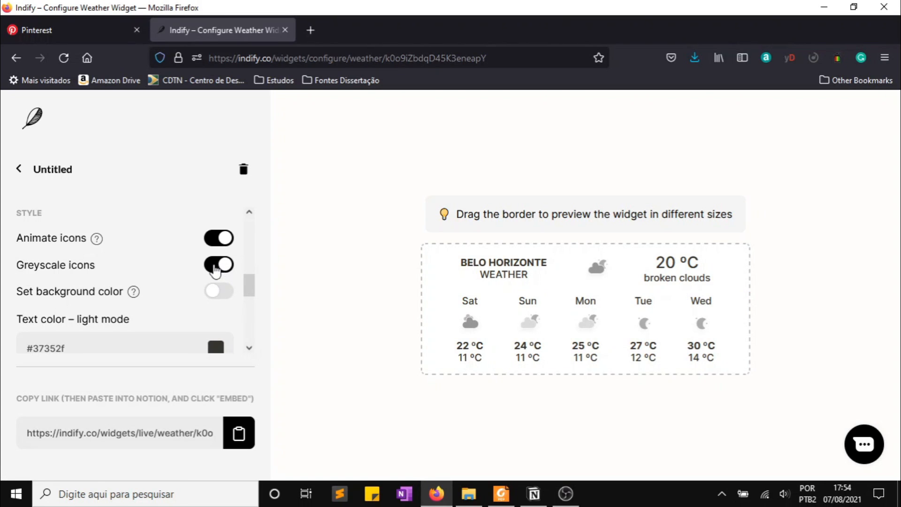
pyautogui.click(215, 265)
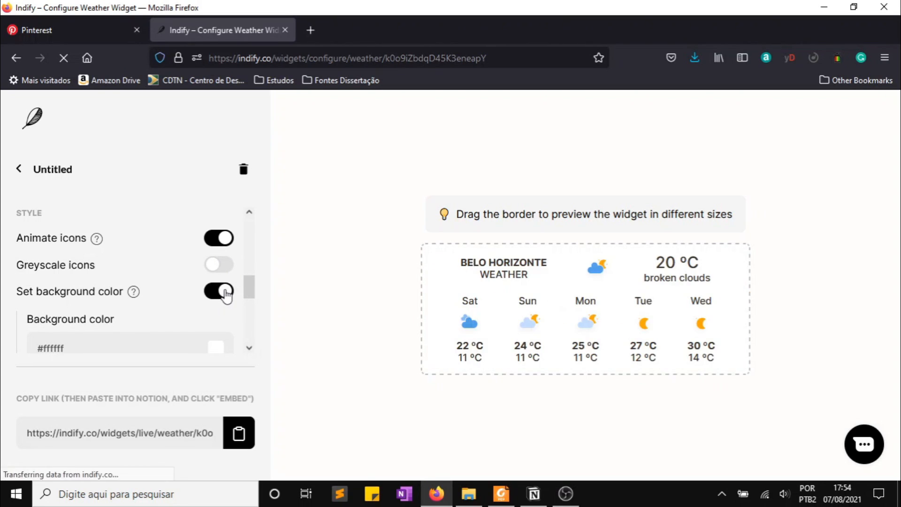
# Give the weather widget a custom background in the cream Indify color #f7f7eb.
pyautogui.scroll(-2, 235, 293)
pyautogui.click(214, 291)
pyautogui.click(247, 375)
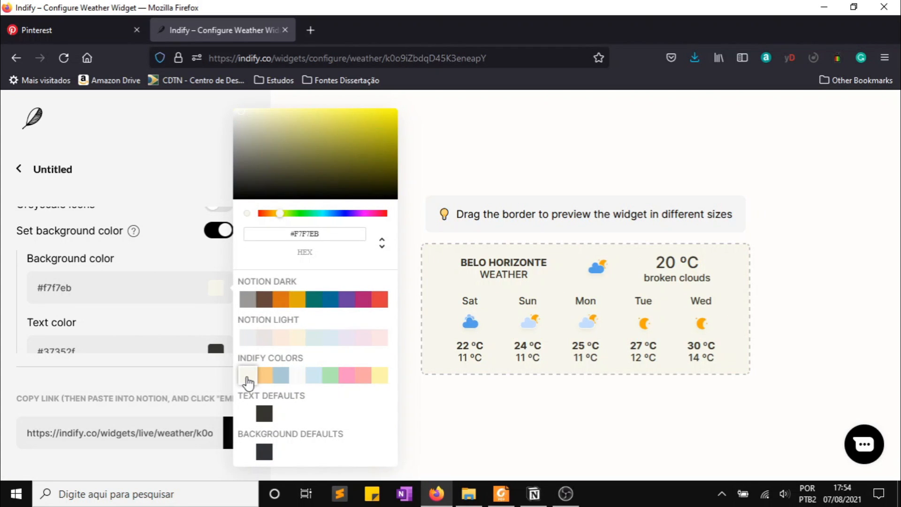
pyautogui.click(248, 377)
# Copy the weather widget's link and embed it below the callout in the Notion Home page.
pyautogui.scroll(-3, 177, 322)
pyautogui.click(239, 432)
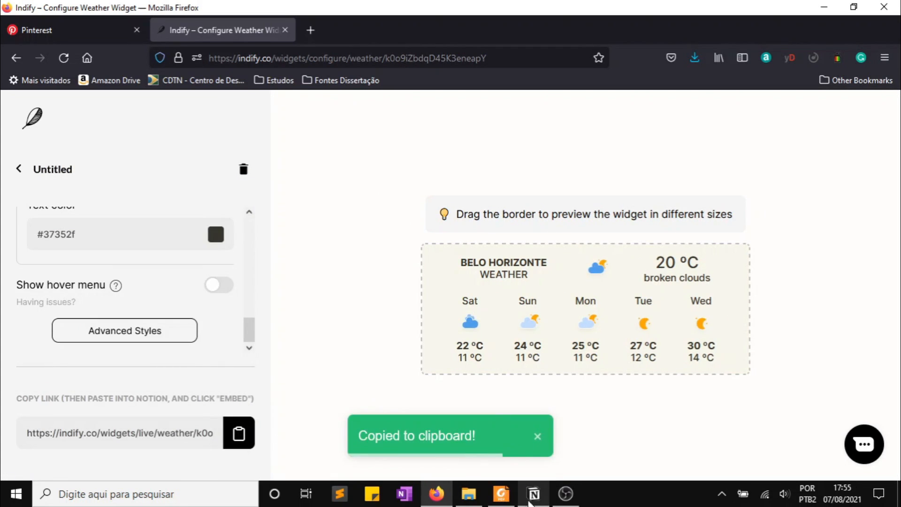
pyautogui.click(537, 501)
pyautogui.hotkey('ctrl', 'v')
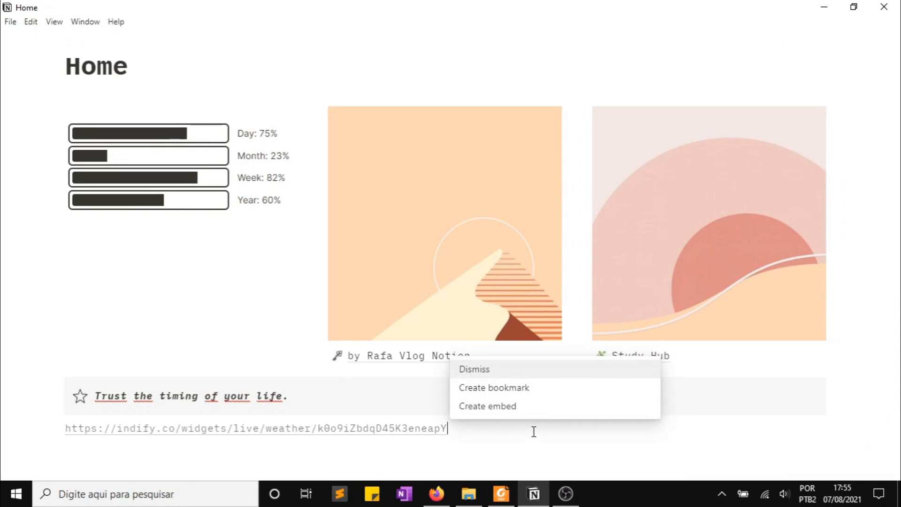
pyautogui.click(513, 410)
# Move the weather embed into the progress bar column, reduce its height, and place it above the progress bars.
pyautogui.moveTo(60, 428); pyautogui.dragTo(72, 242)
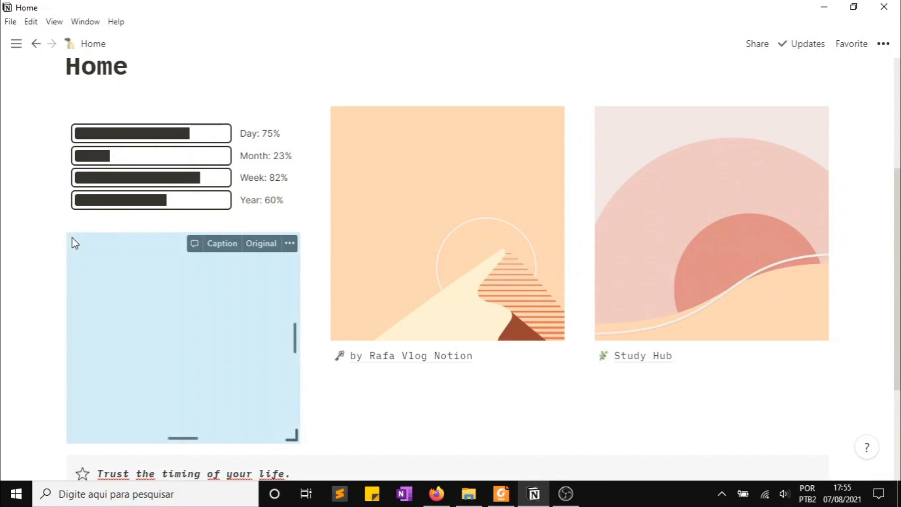
pyautogui.moveTo(182, 437); pyautogui.dragTo(187, 356)
pyautogui.scroll(1, 183, 329)
pyautogui.moveTo(60, 270); pyautogui.dragTo(84, 153)
pyautogui.scroll(1, 450, 262)
# Open the key-icon subpage linked below the orange mountain image.
pyautogui.click(462, 398)
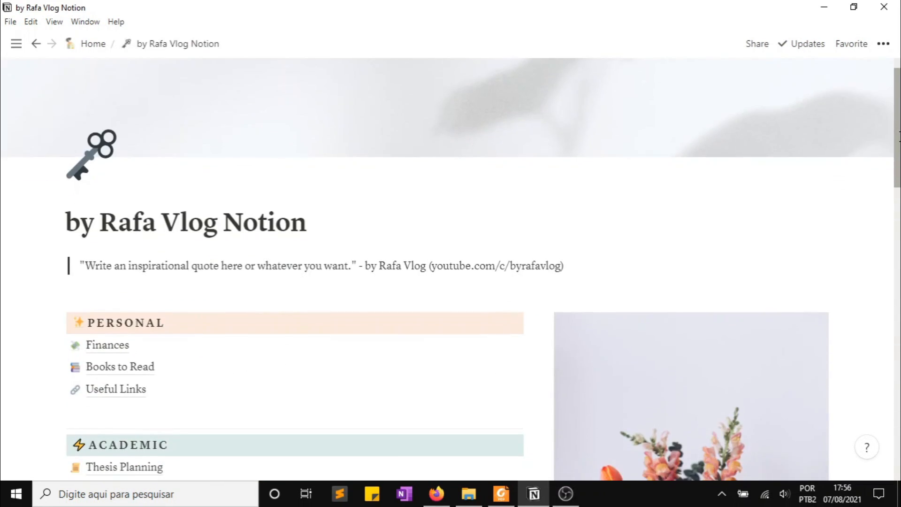
# Look through the rest of the key-icon subpage and the Study Hub subpage linked from Home.
pyautogui.scroll(-8, 450, 269)
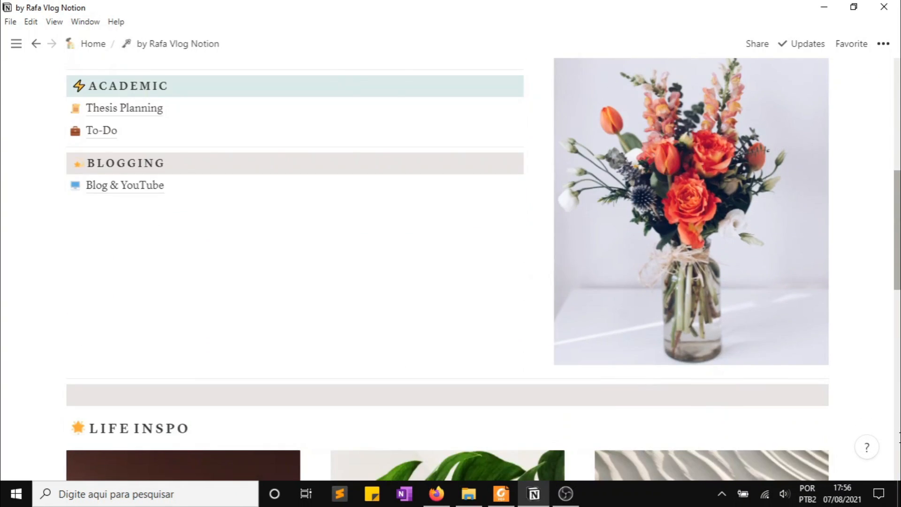
pyautogui.click(90, 44)
pyautogui.scroll(-4, 649, 328)
pyautogui.click(650, 380)
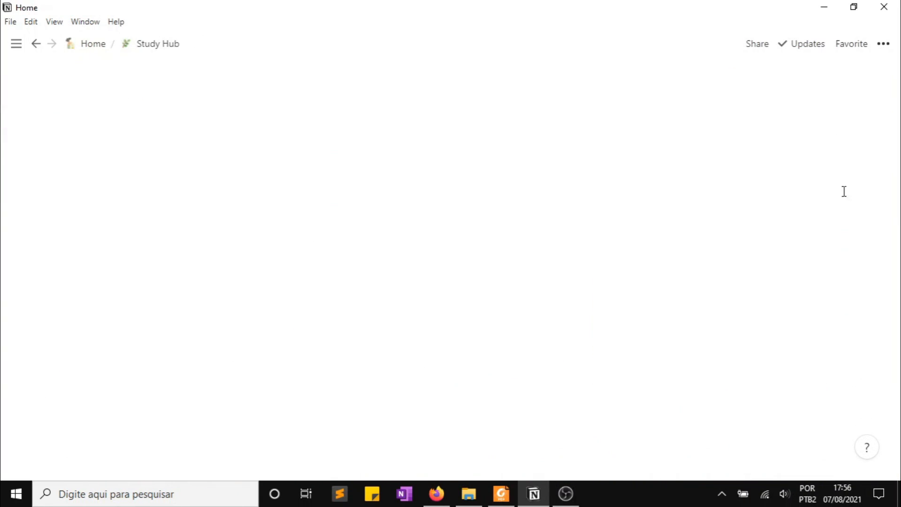
pyautogui.scroll(-5, 781, 256)
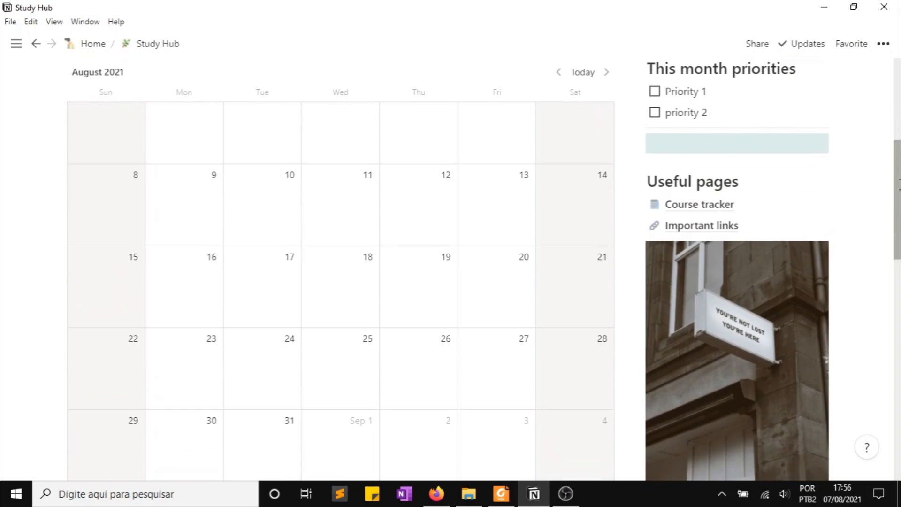
pyautogui.scroll(-9, 450, 270)
# List the days Sunday to Saturday below the quote callout on Home and arrange them side by side in seven columns.
pyautogui.write('Sunday')
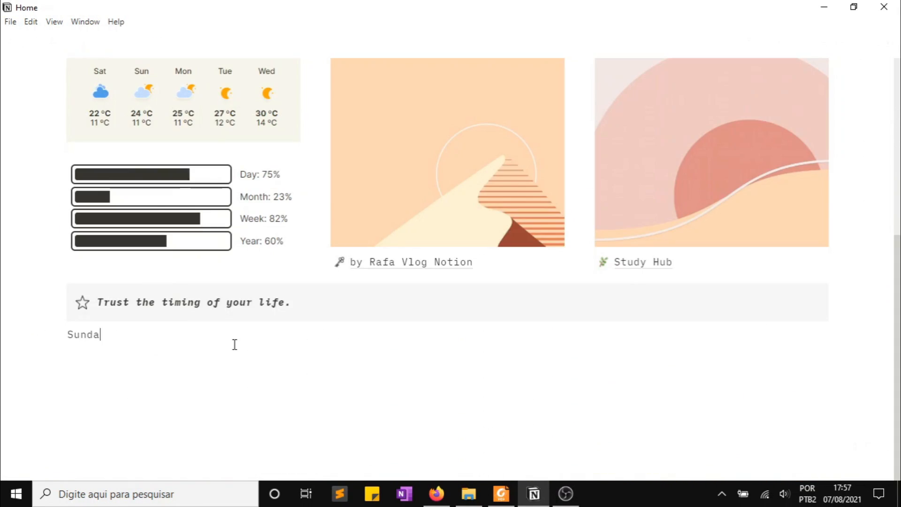
pyautogui.press('Return')
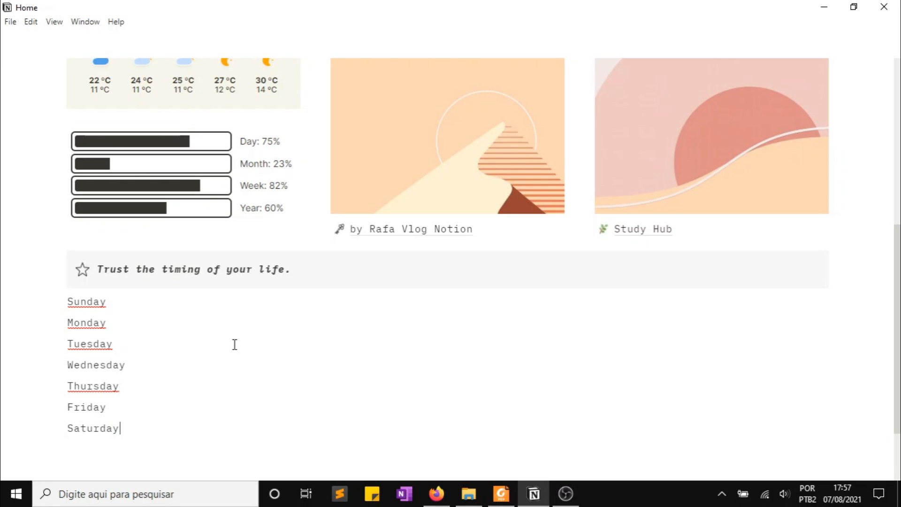
pyautogui.moveTo(135, 308); pyautogui.dragTo(832, 301)
pyautogui.moveTo(60, 341); pyautogui.dragTo(835, 310)
pyautogui.moveTo(60, 340); pyautogui.dragTo(831, 313)
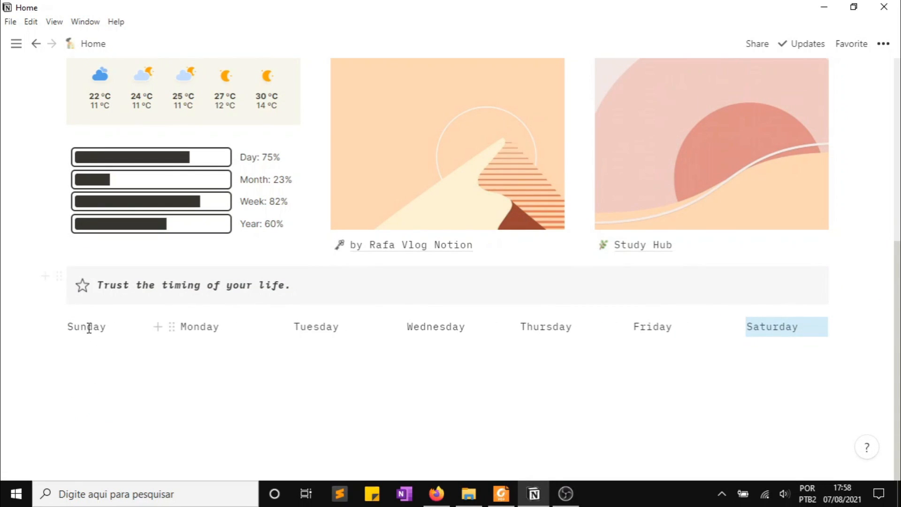
# Give all seven weekday names an orange background.
pyautogui.moveTo(89, 327); pyautogui.dragTo(808, 328)
pyautogui.click(58, 327)
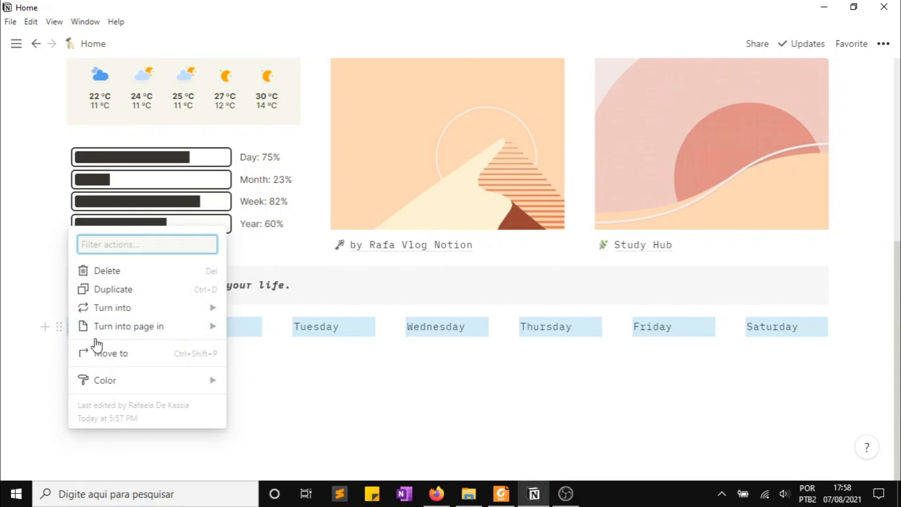
pyautogui.moveTo(171, 378)
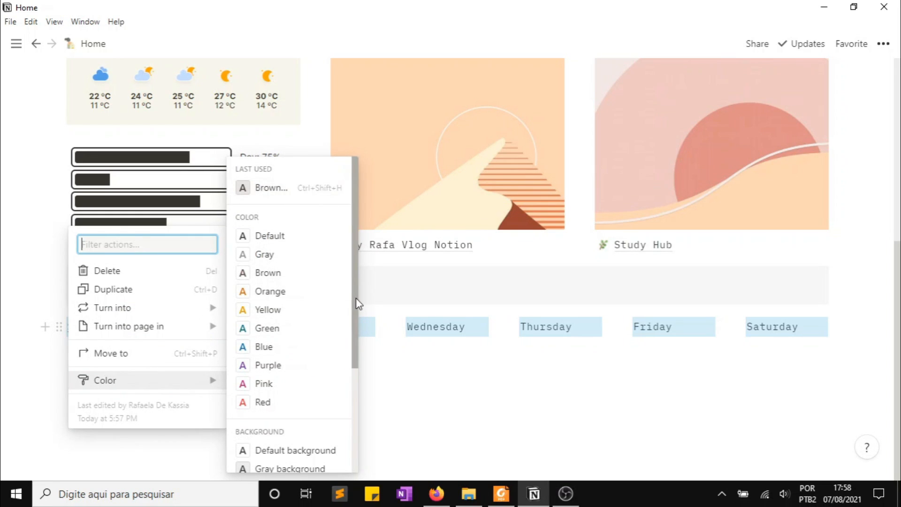
pyautogui.moveTo(355, 298); pyautogui.dragTo(360, 430)
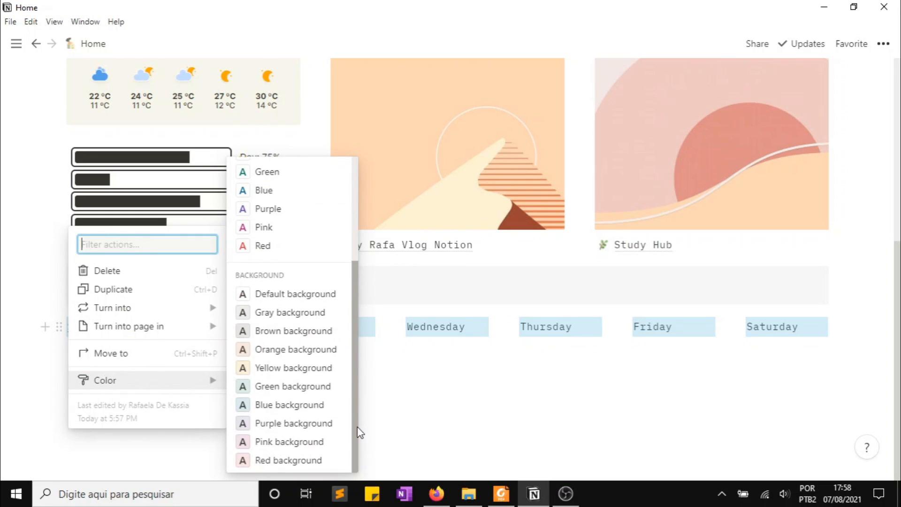
pyautogui.click(296, 349)
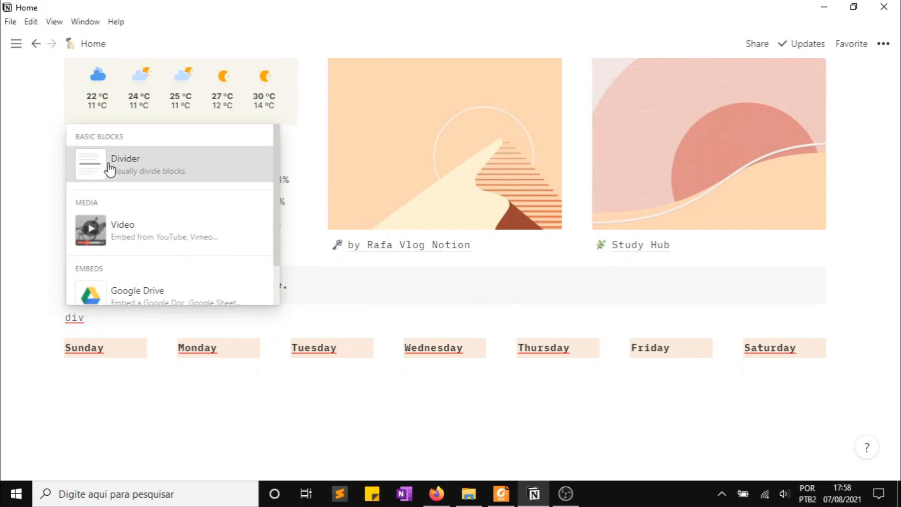
# Insert a divider below the quote callout and add the bold heading "WEEK PRIORITIES" above the weekday columns.
pyautogui.click(109, 167)
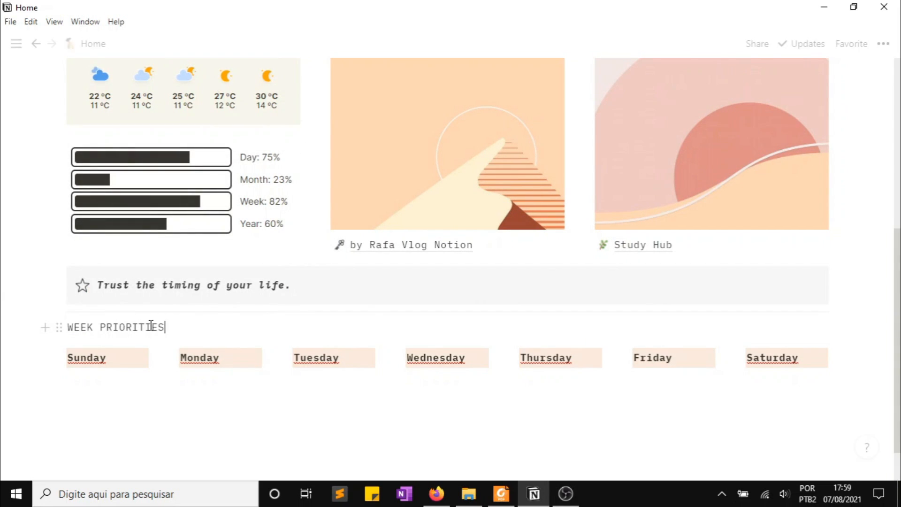
pyautogui.tripleClick(151, 325)
pyautogui.click(193, 301)
pyautogui.click(872, 360)
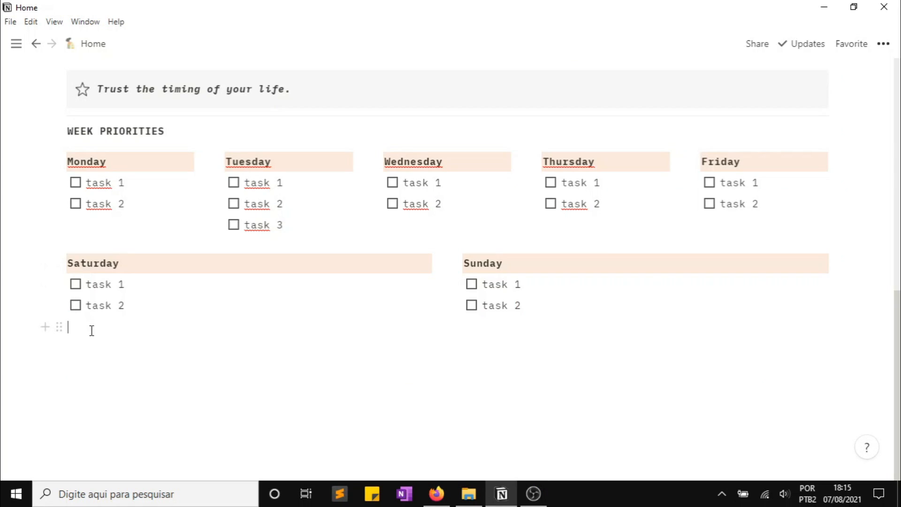
# Embed the copied GIPHY GIF as an image below Saturday's tasks and move it into its own column before Saturday.
pyautogui.hotkey('ctrl', 'v')
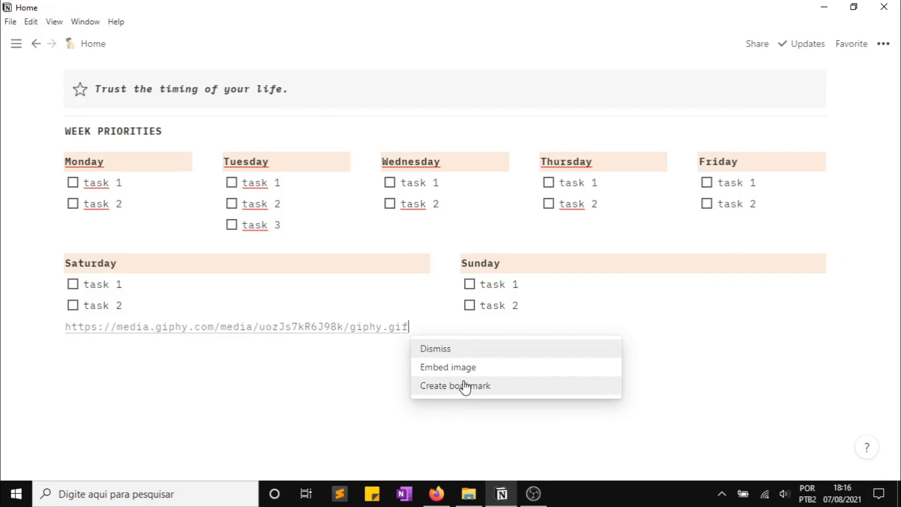
pyautogui.click(465, 368)
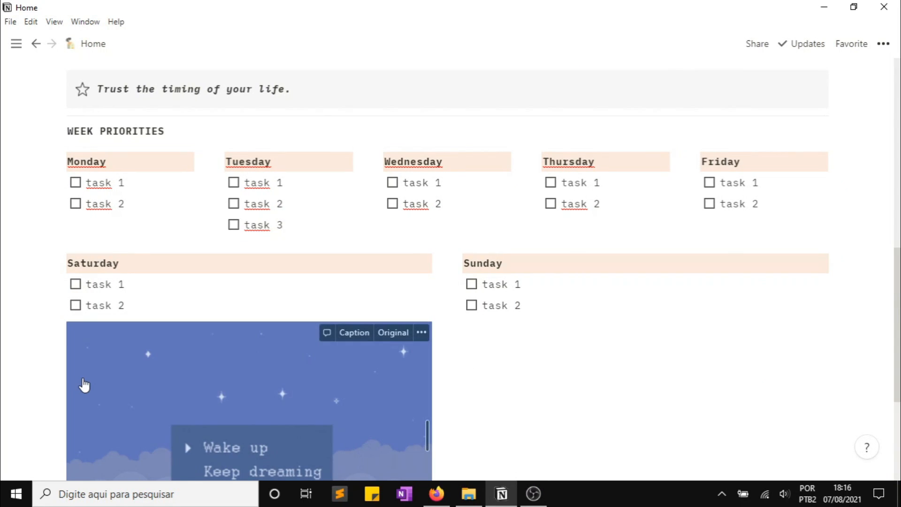
pyautogui.moveTo(56, 332); pyautogui.dragTo(48, 262)
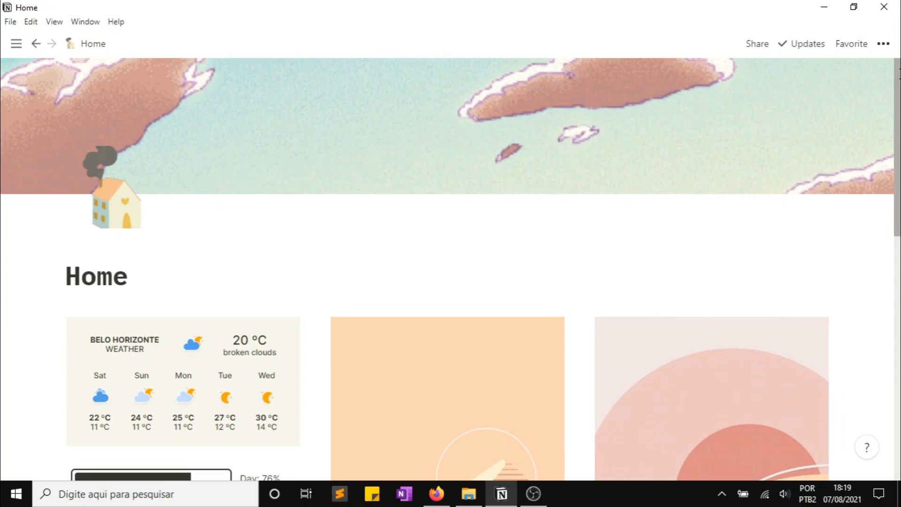
# Review the Home page from its cover down to the week priorities and embedded GIF.
pyautogui.scroll(-3, 451, 270)
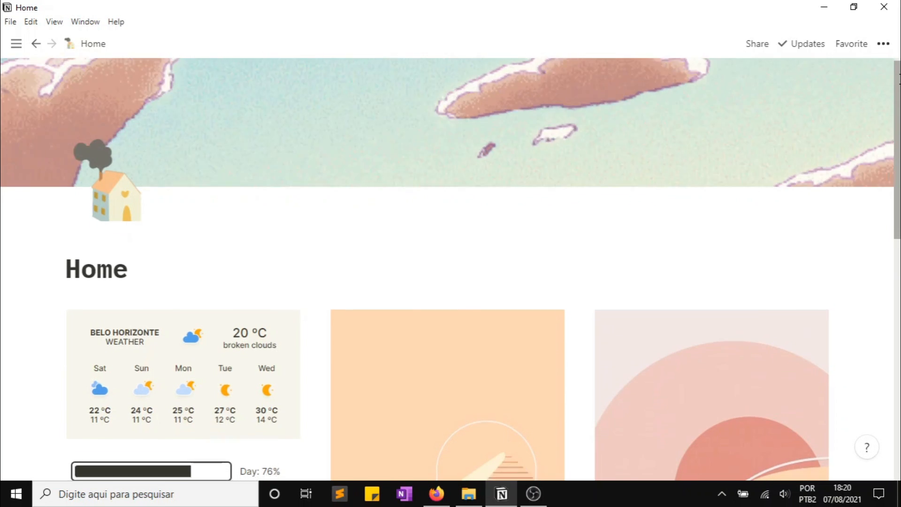
pyautogui.scroll(-3, 451, 269)
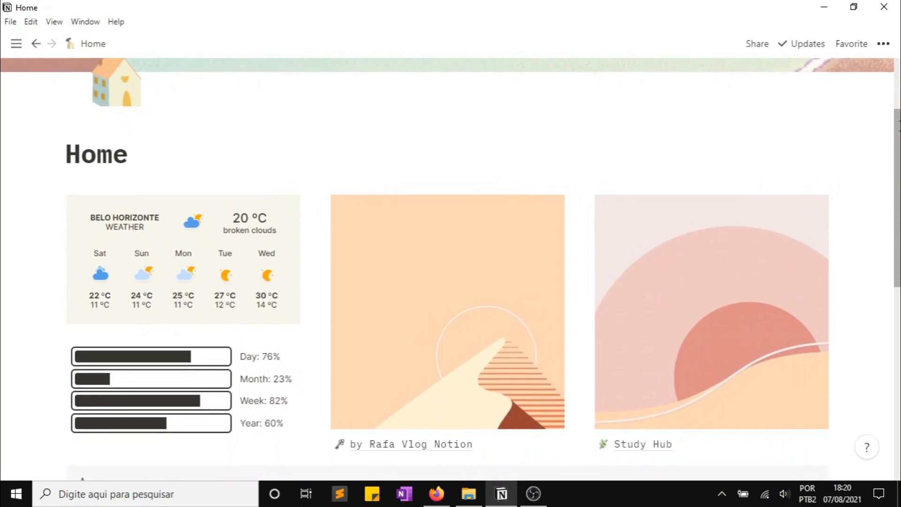
pyautogui.scroll(-10, 451, 269)
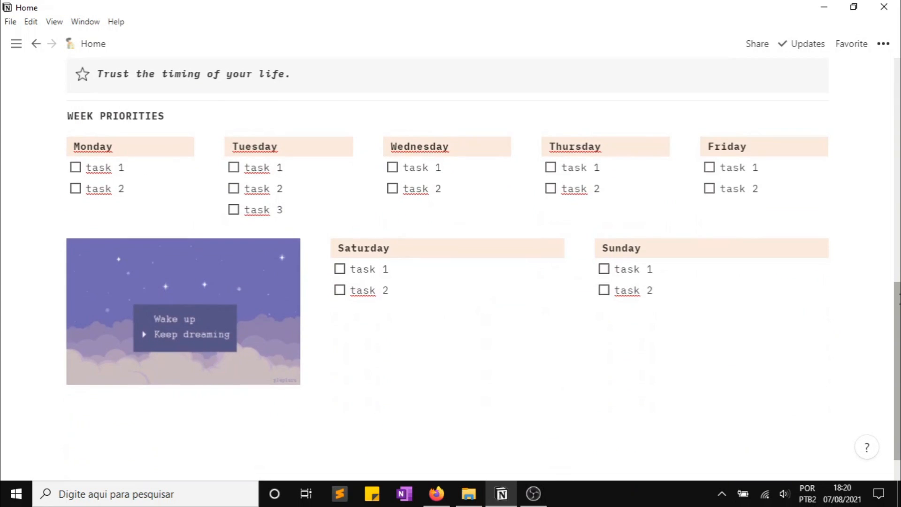